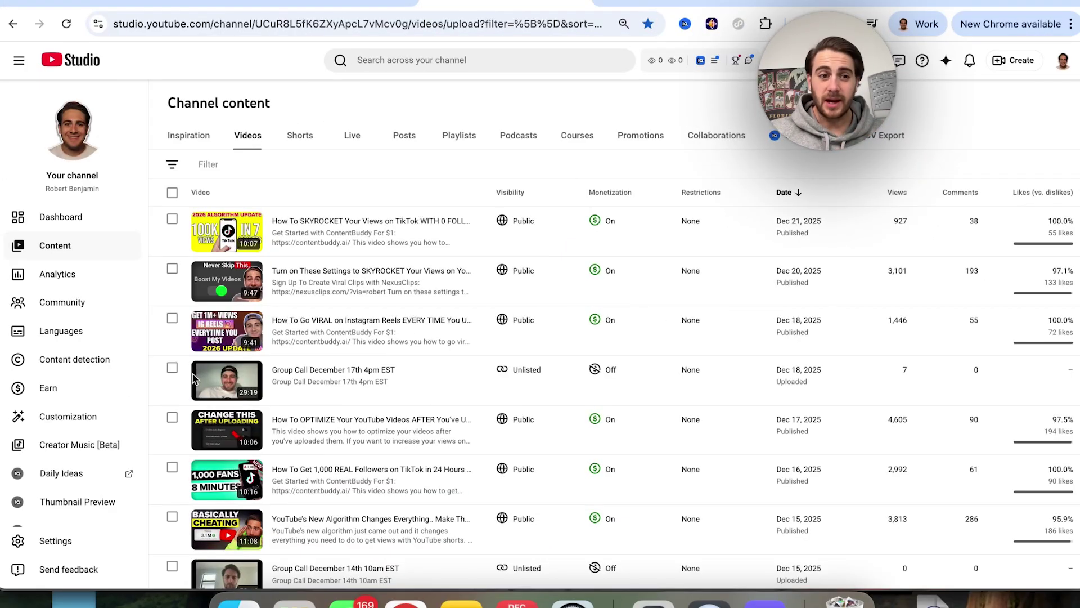
- Review the Audience and Overview analytics tabs, then list the channel's Shorts under Content
click(51, 273)
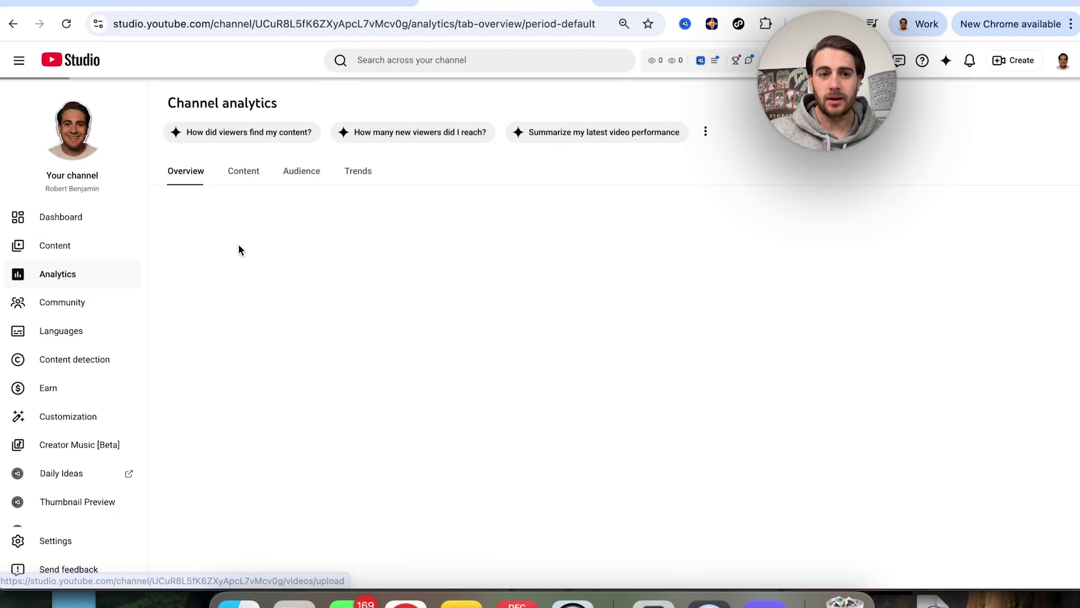
click(302, 176)
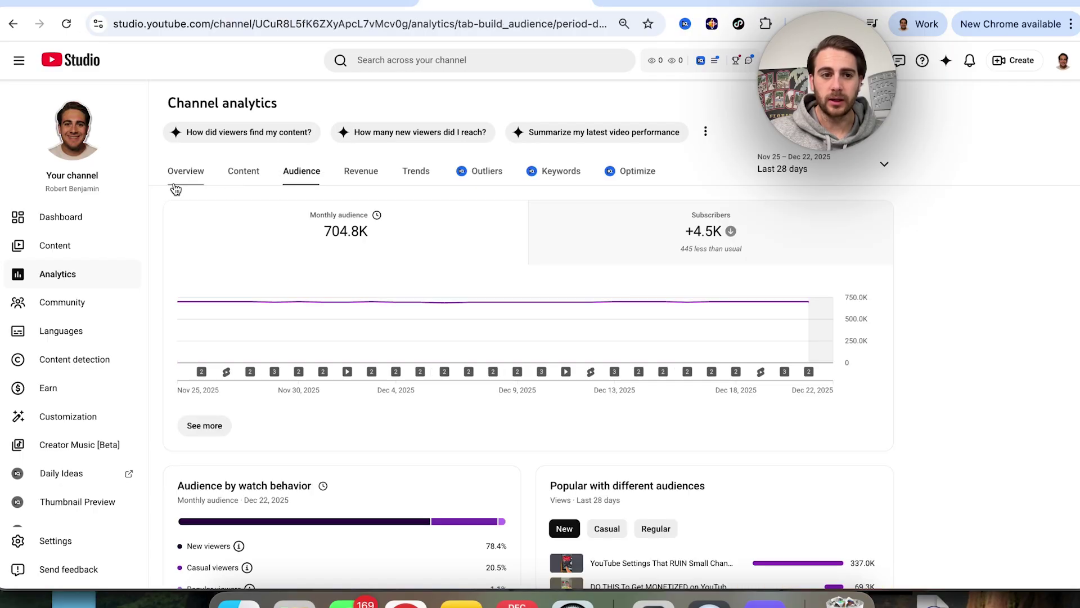
click(176, 187)
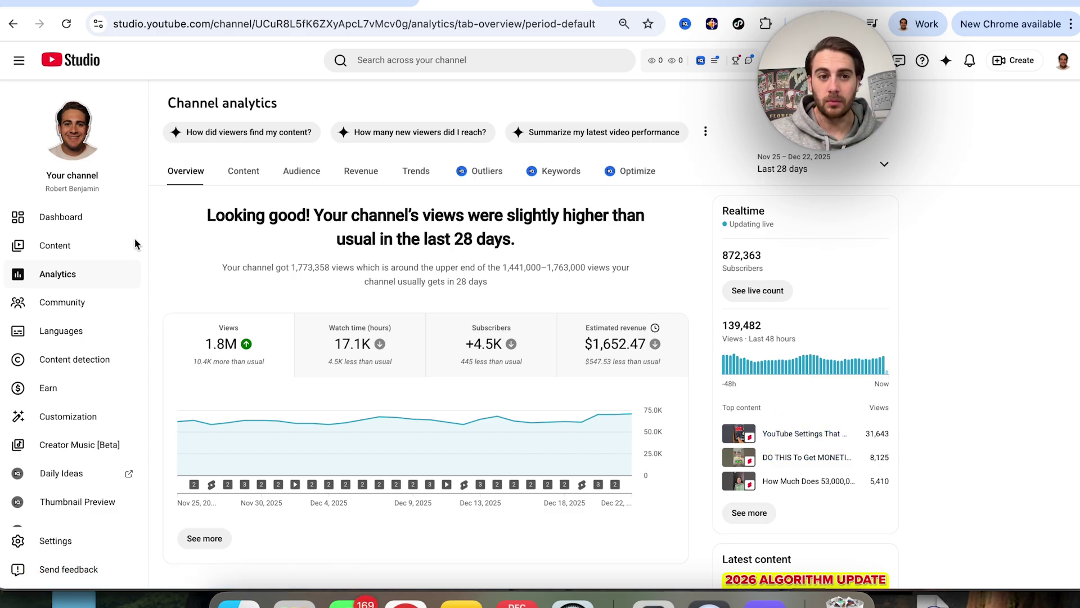
click(103, 245)
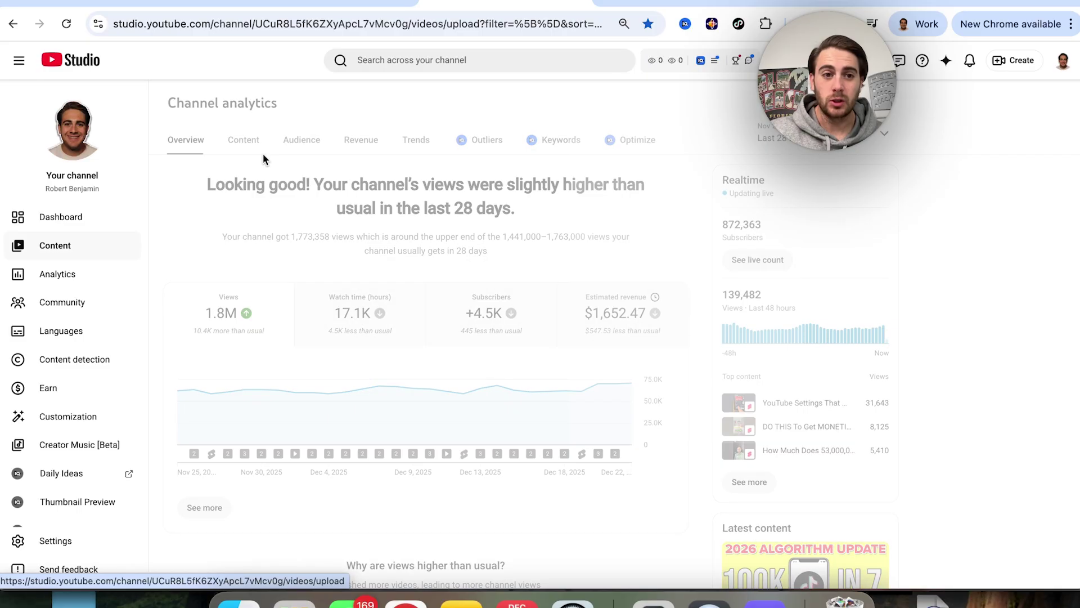
click(295, 137)
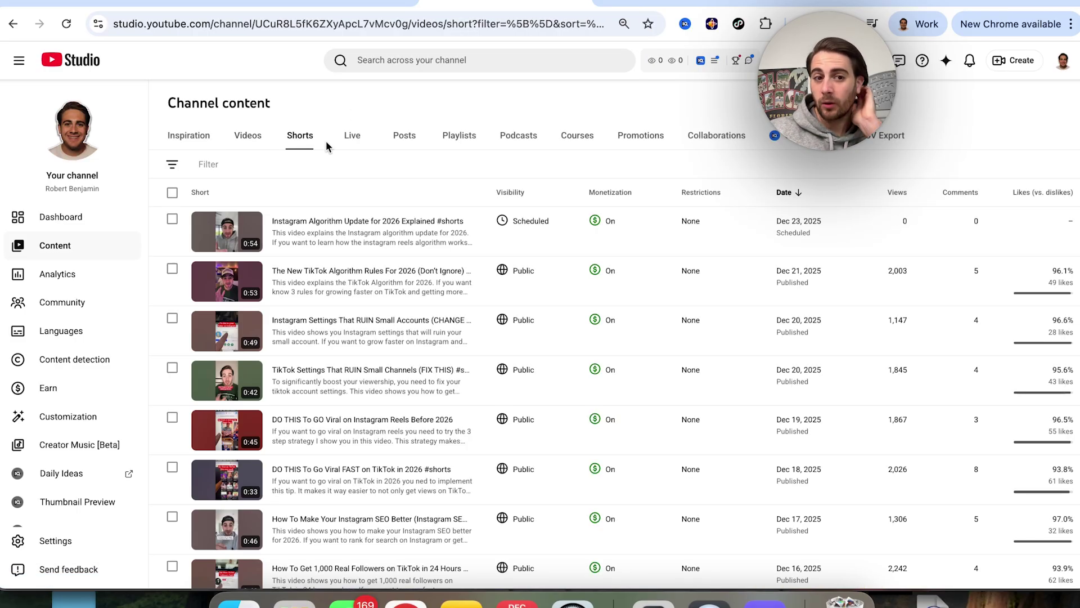
click(280, 240)
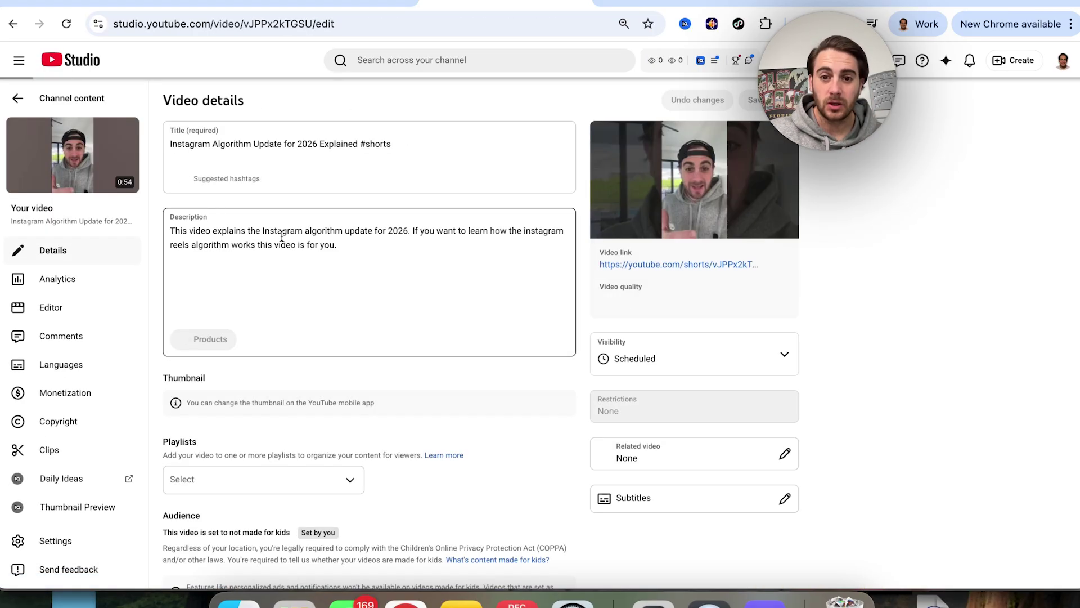
scroll(301, 347, down, 5)
scroll(301, 348, down, 20)
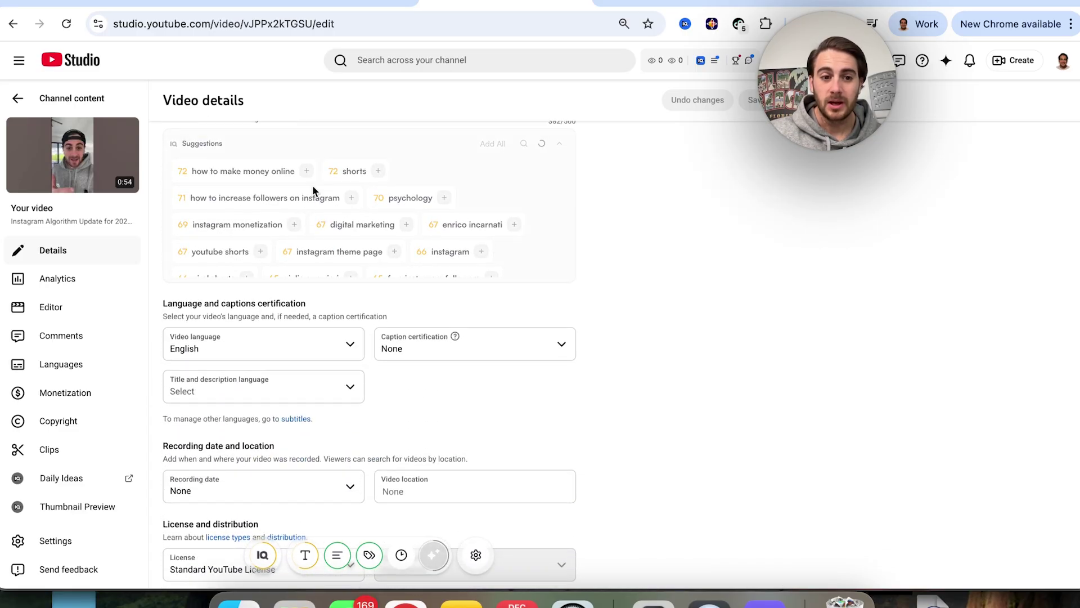
scroll(339, 229, down, 3)
scroll(396, 413, down, 7)
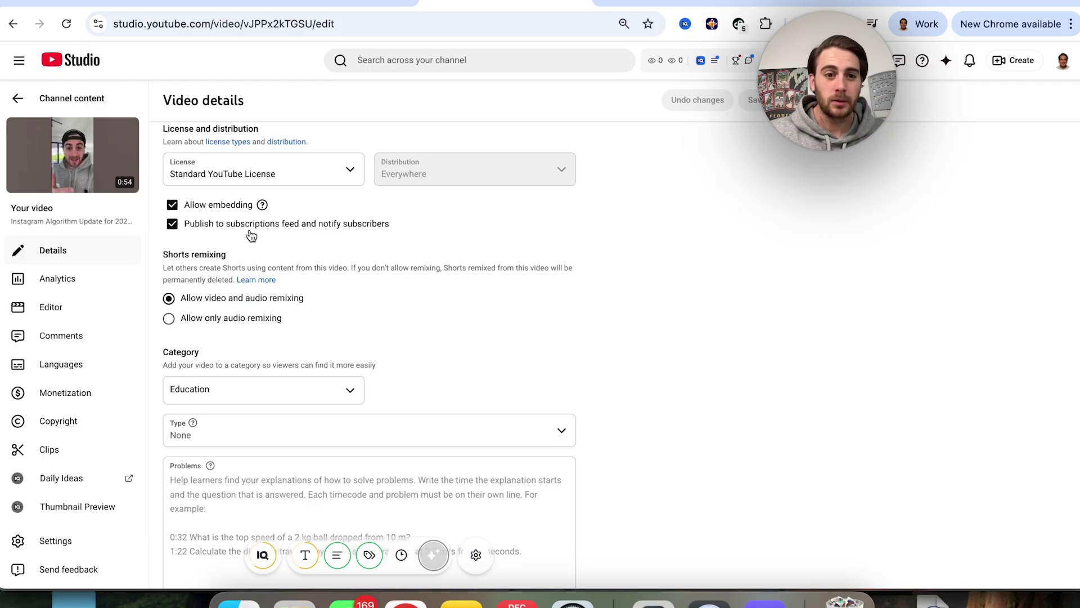
scroll(248, 234, up, 5)
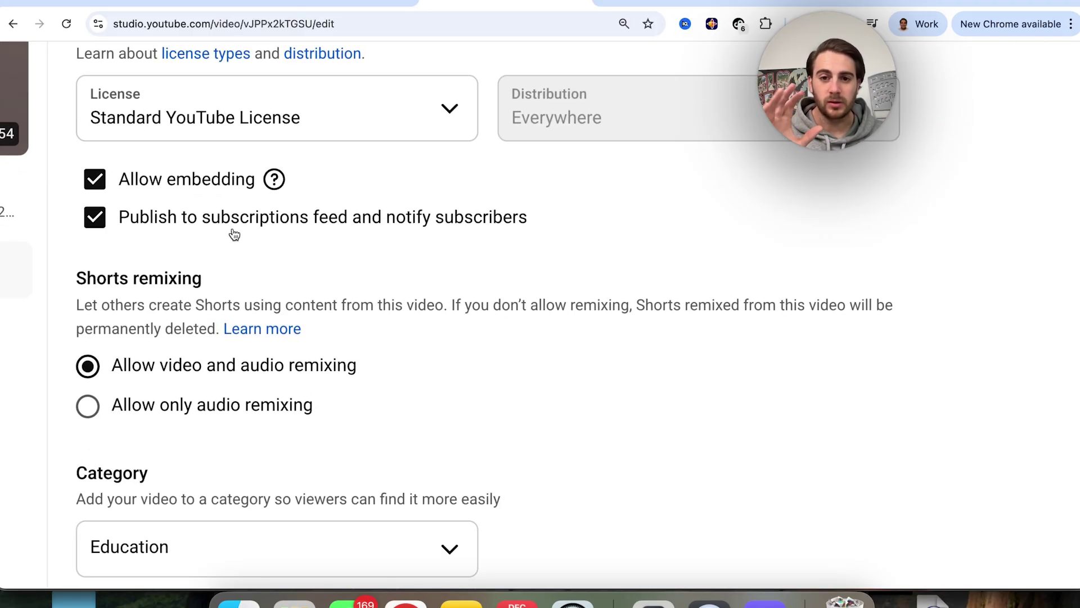
click(234, 231)
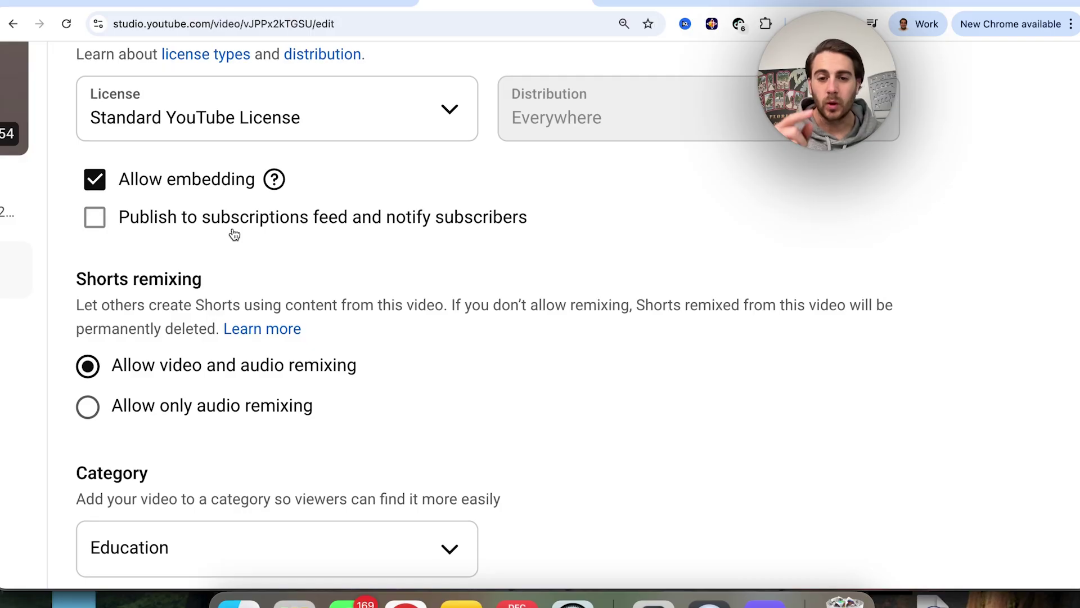
scroll(414, 235, down, 5)
scroll(414, 235, down, 10)
scroll(416, 242, up, 5)
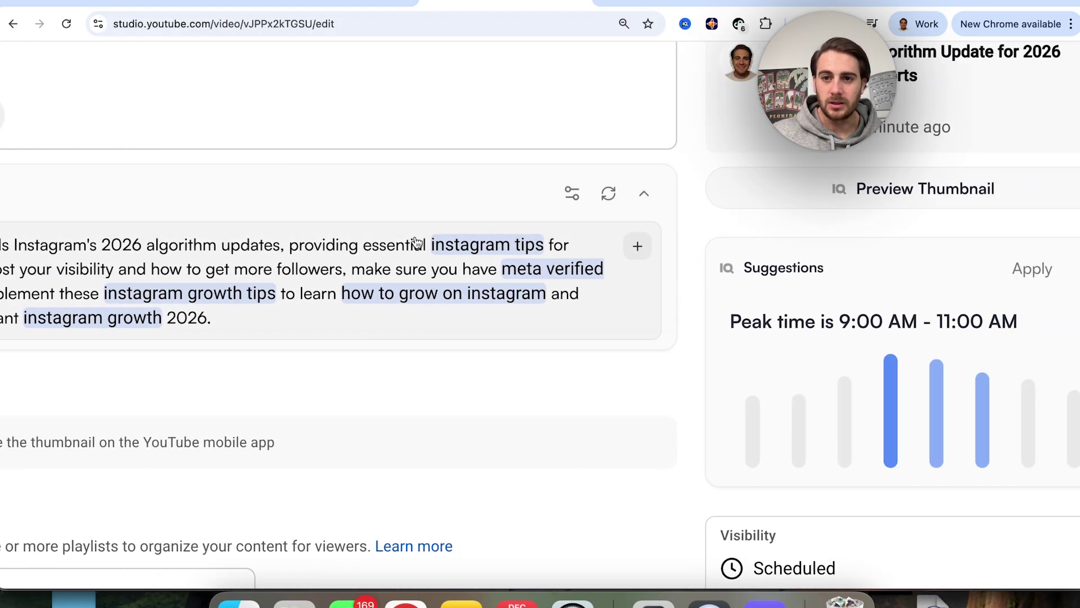
scroll(417, 243, up, 10)
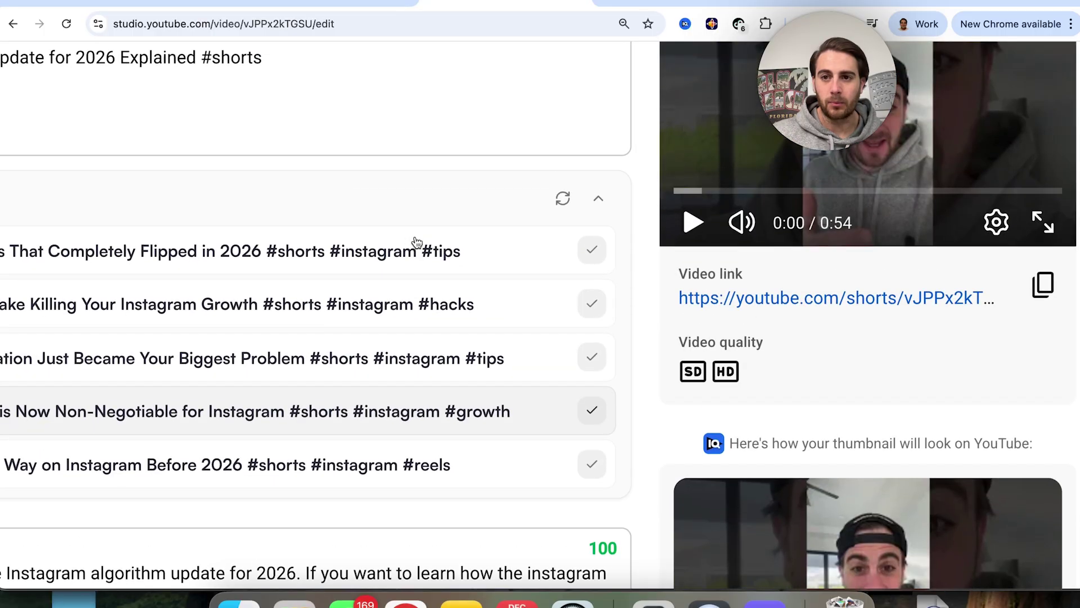
scroll(417, 242, up, 3)
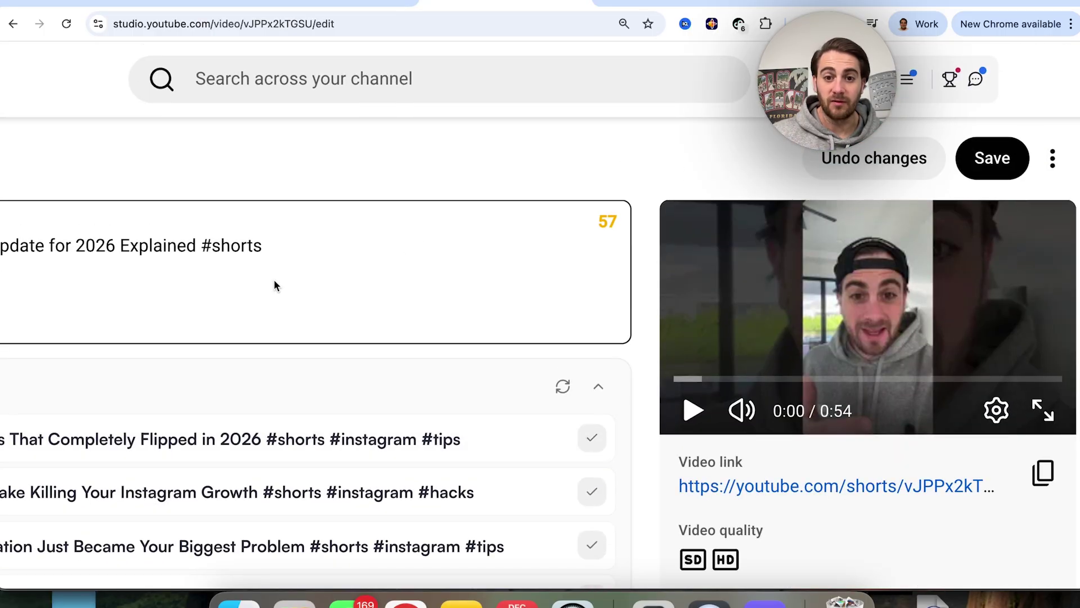
scroll(275, 285, down, 15)
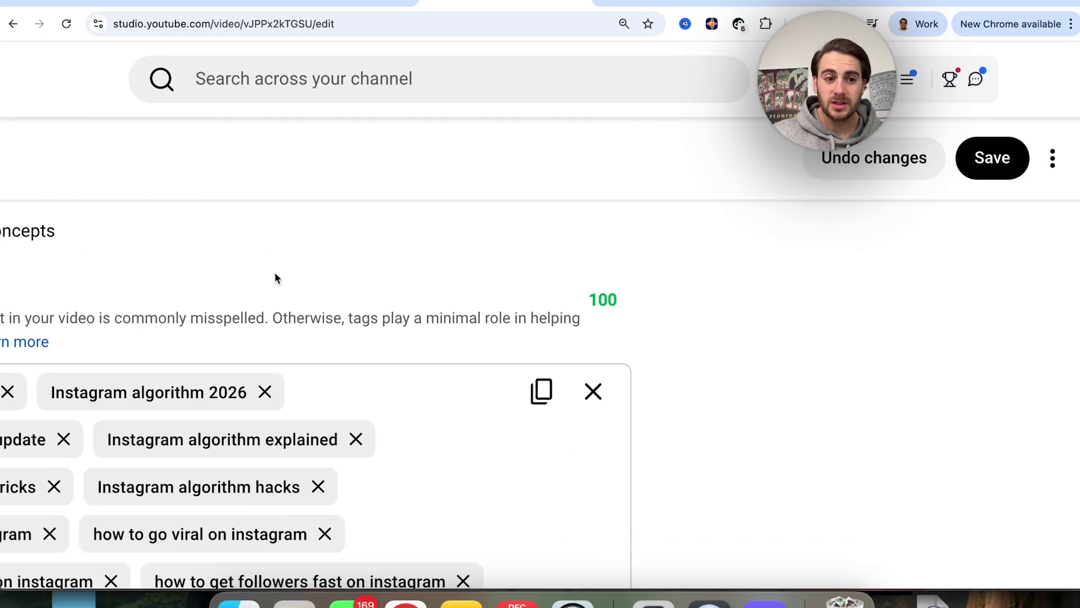
scroll(276, 278, down, 10)
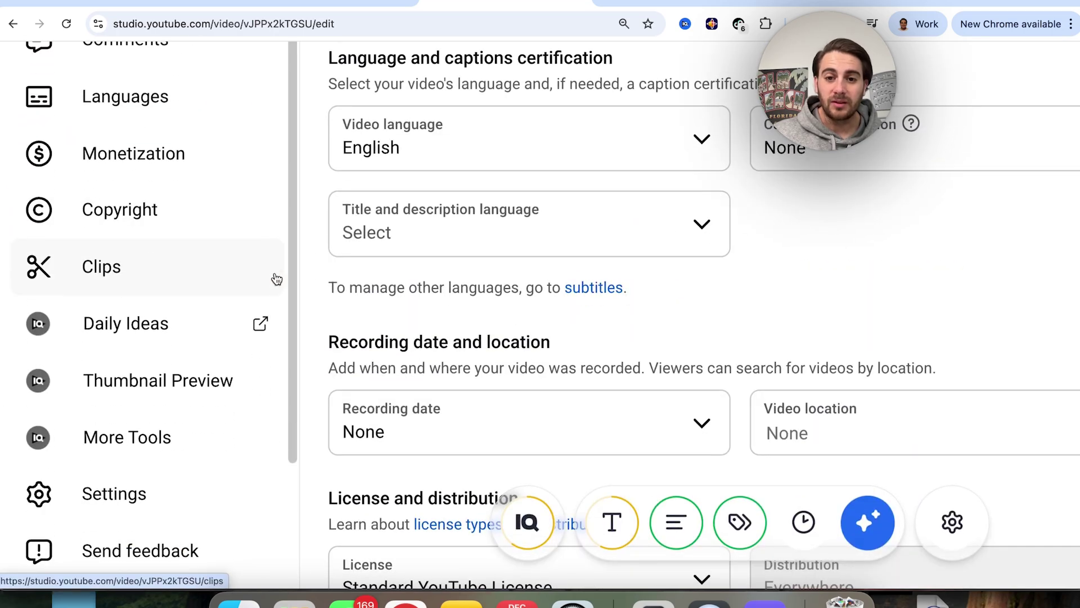
scroll(349, 345, down, 7)
click(345, 287)
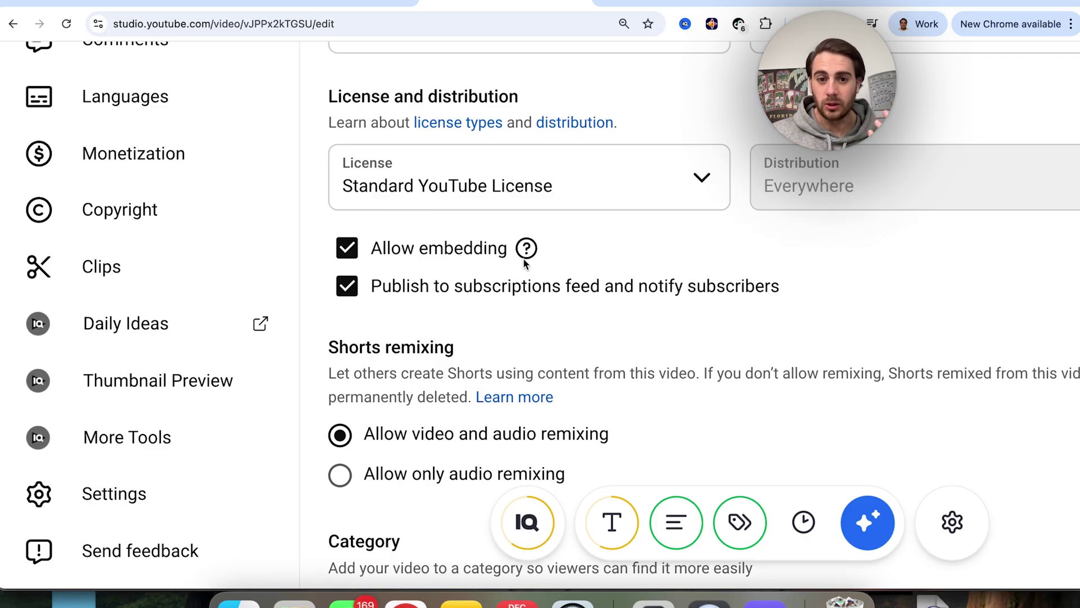
scroll(372, 347, right, 5)
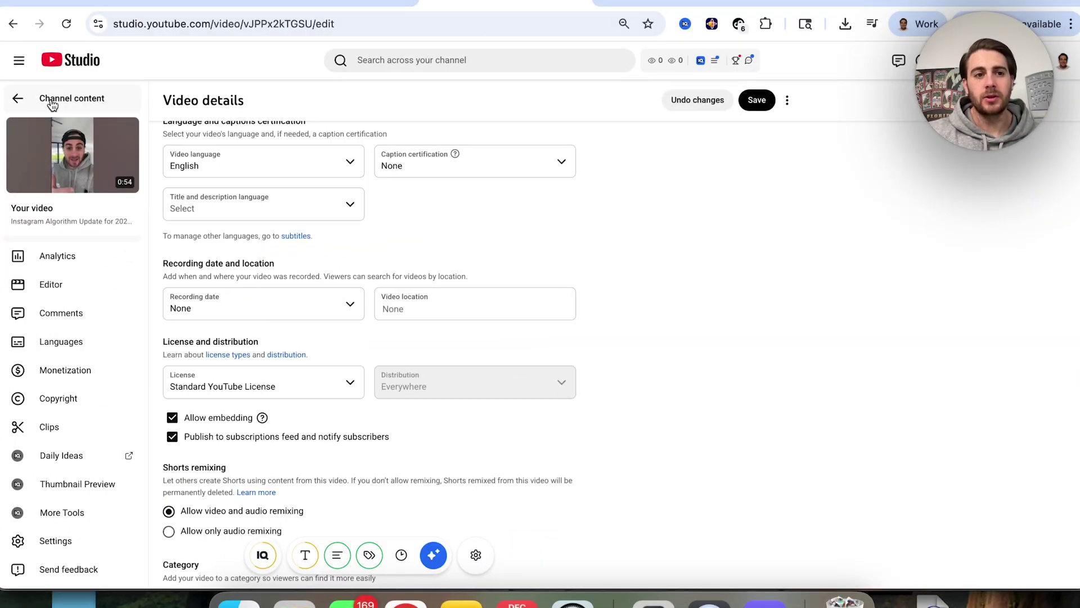
click(52, 102)
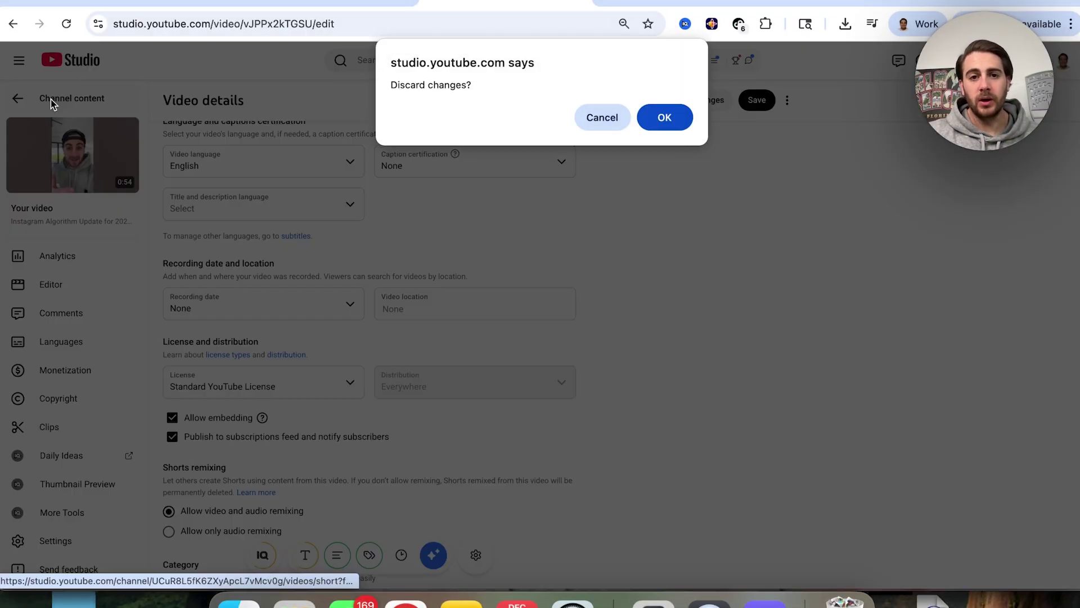
click(664, 118)
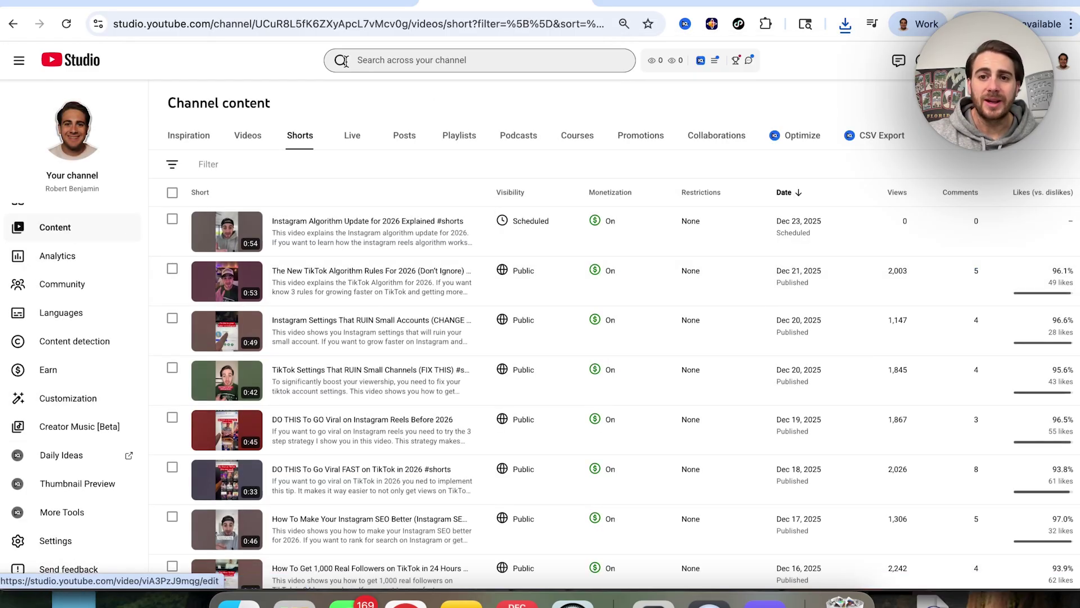
- Open the channel's Advanced settings and scroll through them
click(54, 540)
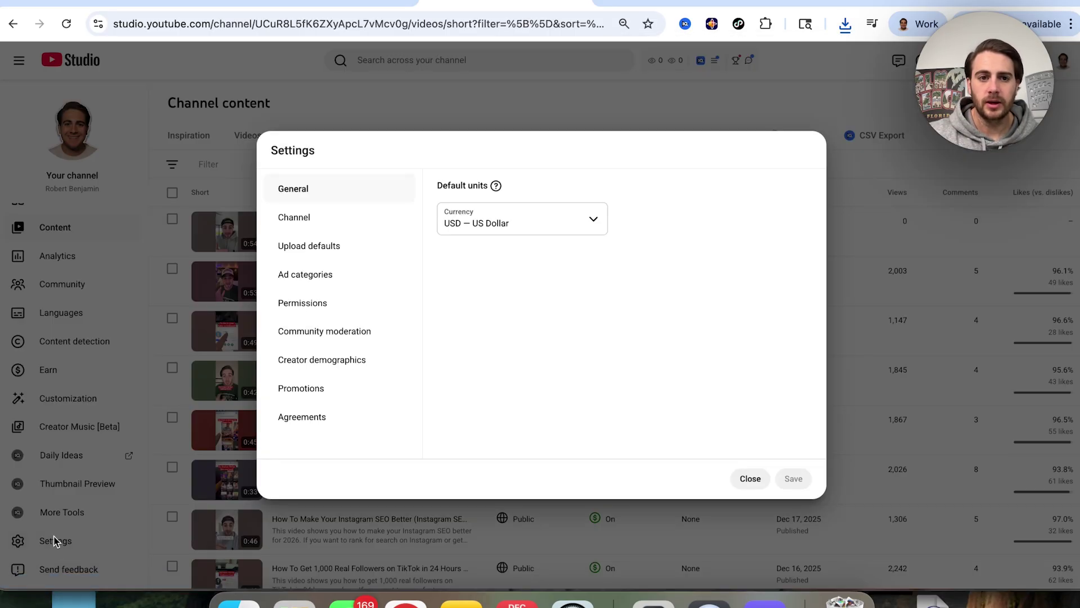
click(313, 215)
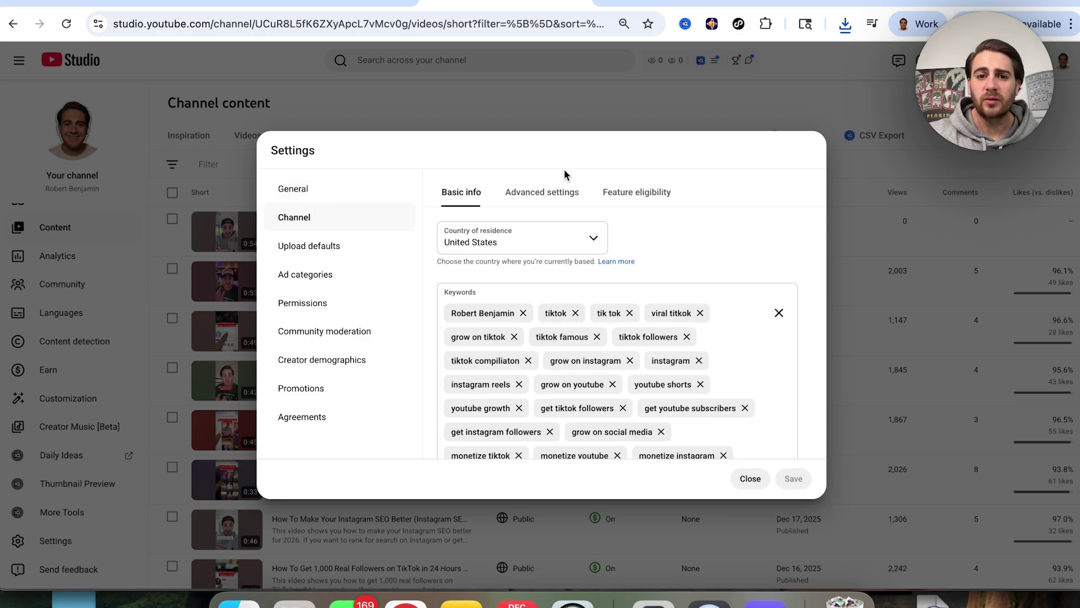
click(557, 190)
scroll(593, 343, down, 10)
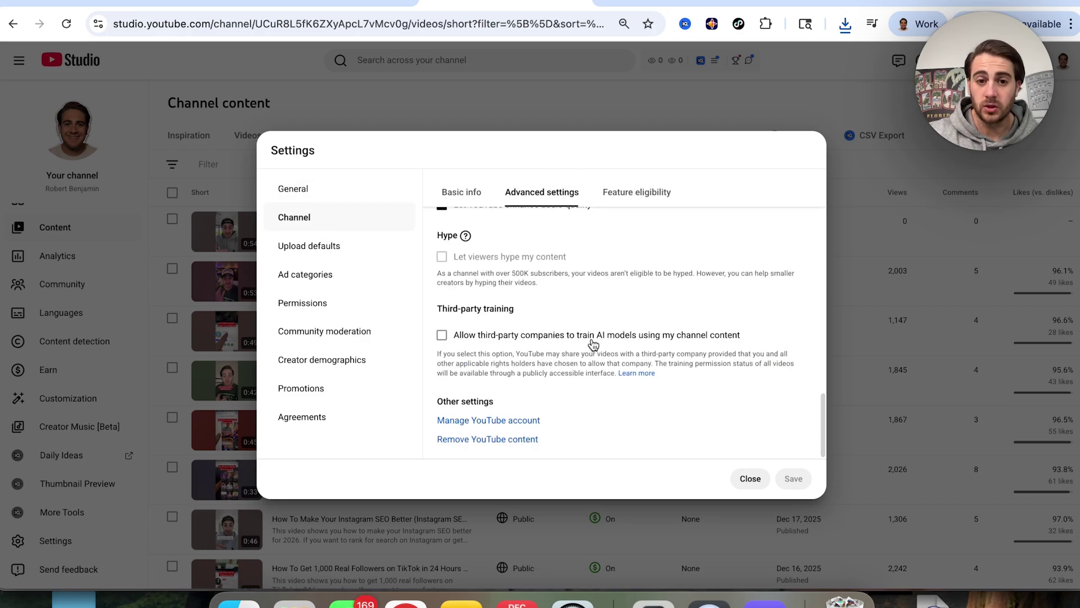
scroll(591, 349, up, 3)
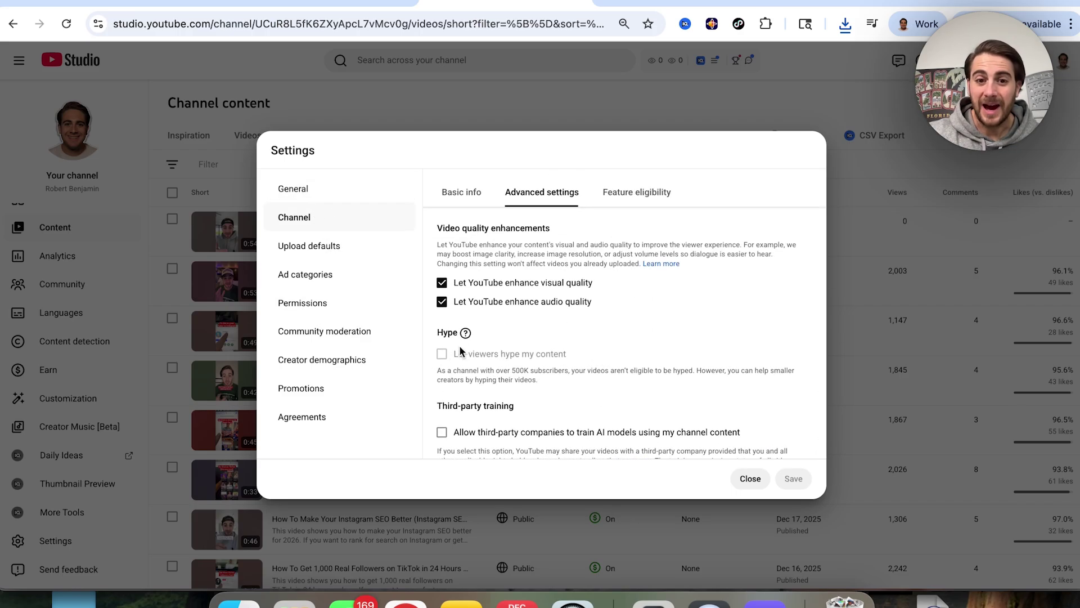
scroll(451, 343, up, 1)
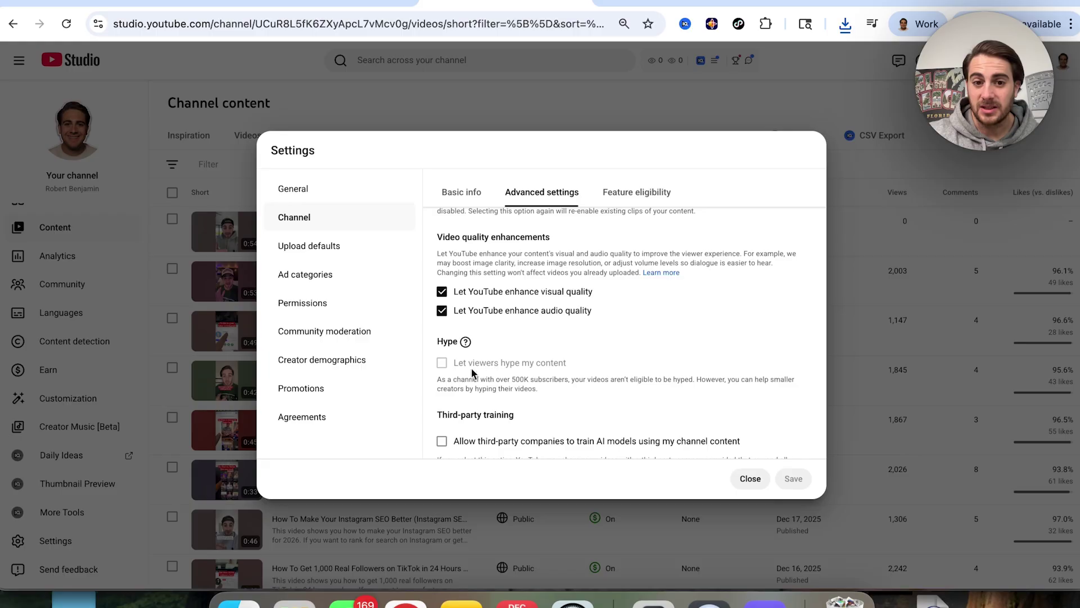
- Toggle visual quality enhancement off and back on, and zoom out to fit the dialog
click(454, 294)
click(462, 294)
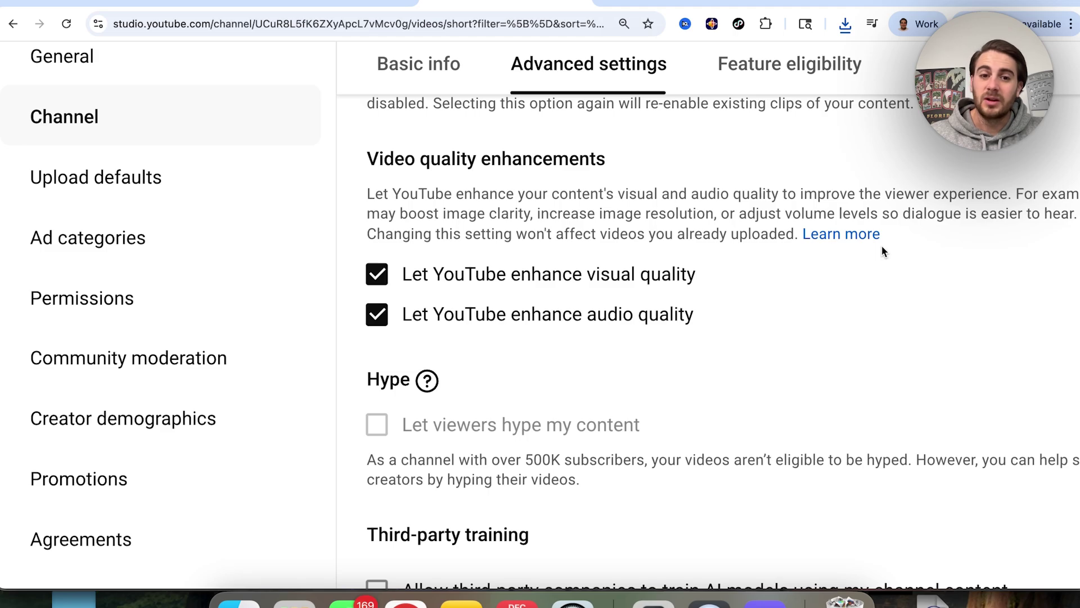
scroll(498, 401, down, 1)
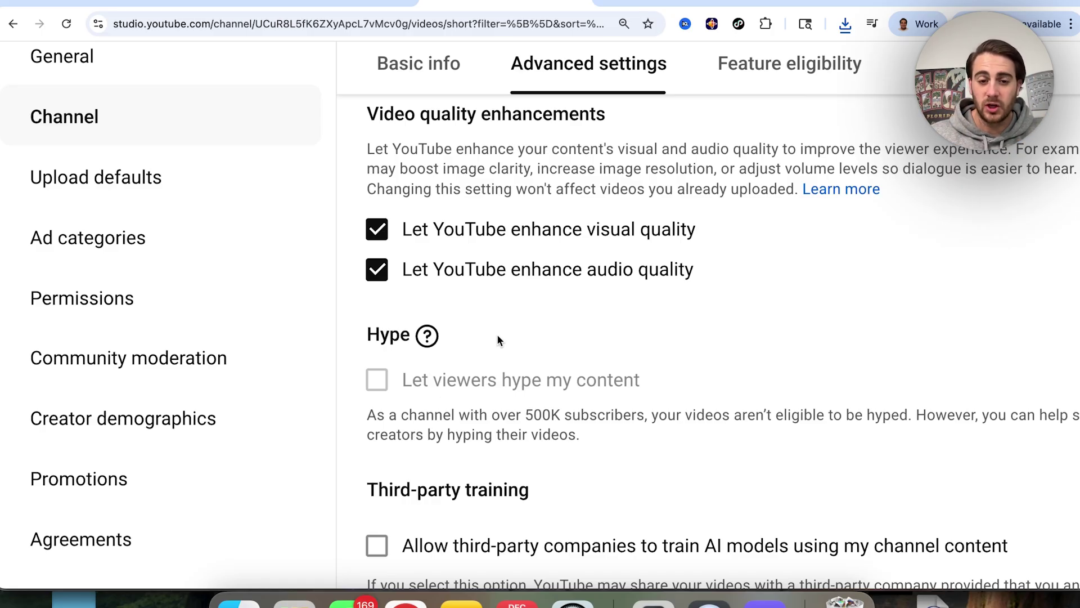
key(ctrl+minus)
key(ctrl+minus)
key(ctrl+minus)
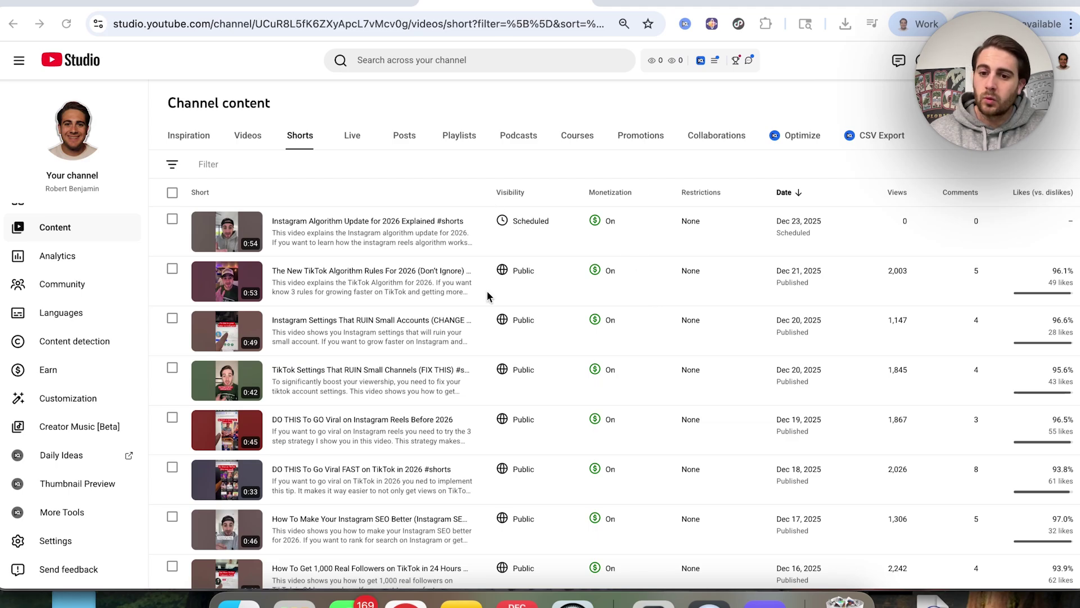
- Open analytics for the YouTube Shorts Algorithm Explained video from the Videos list
click(248, 136)
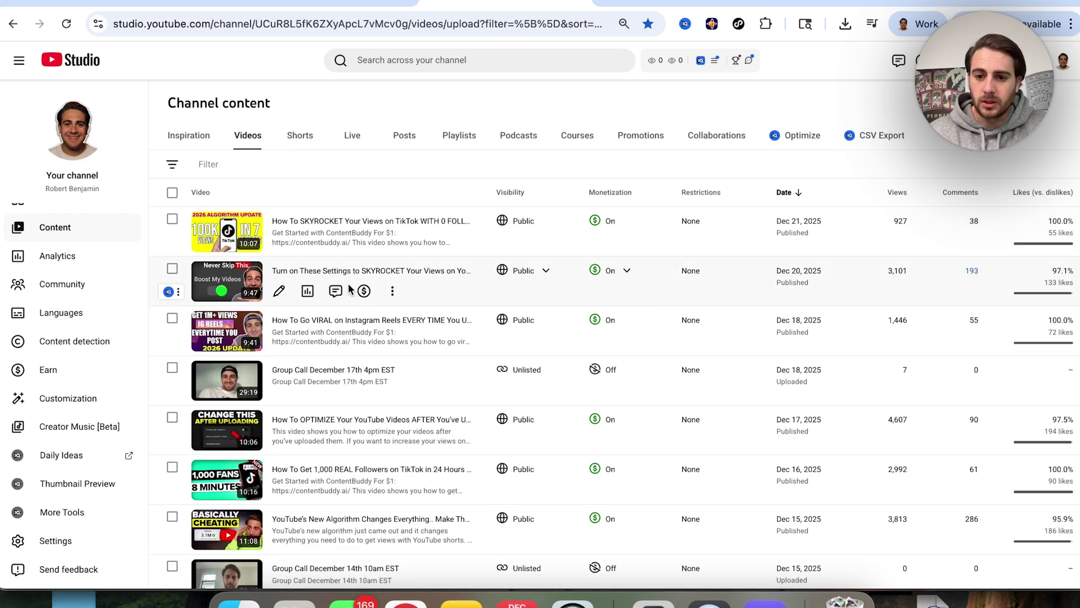
scroll(349, 288, down, 6)
scroll(349, 289, down, 10)
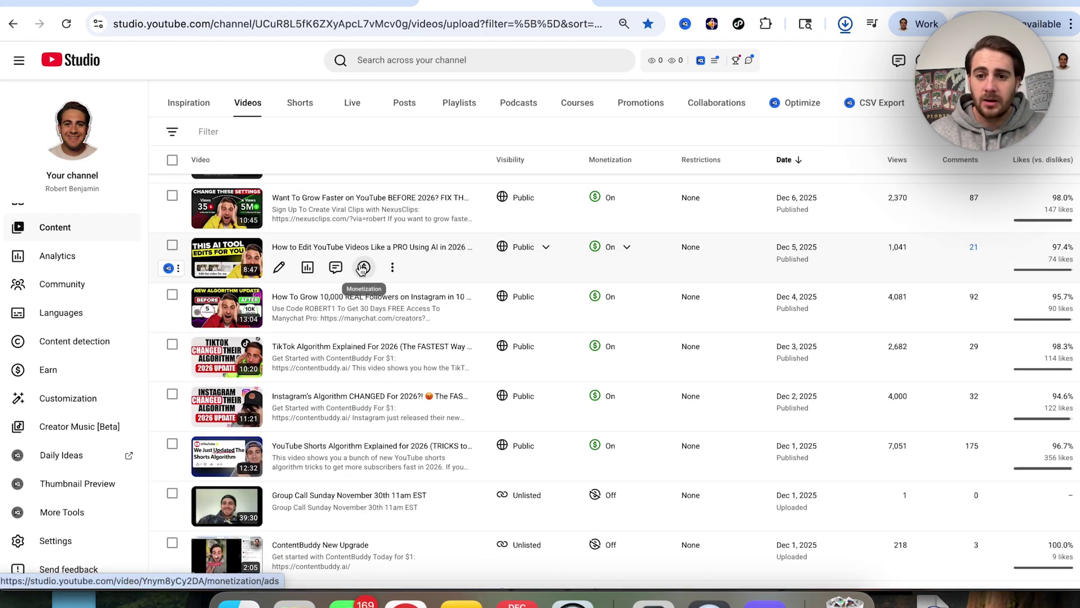
click(289, 460)
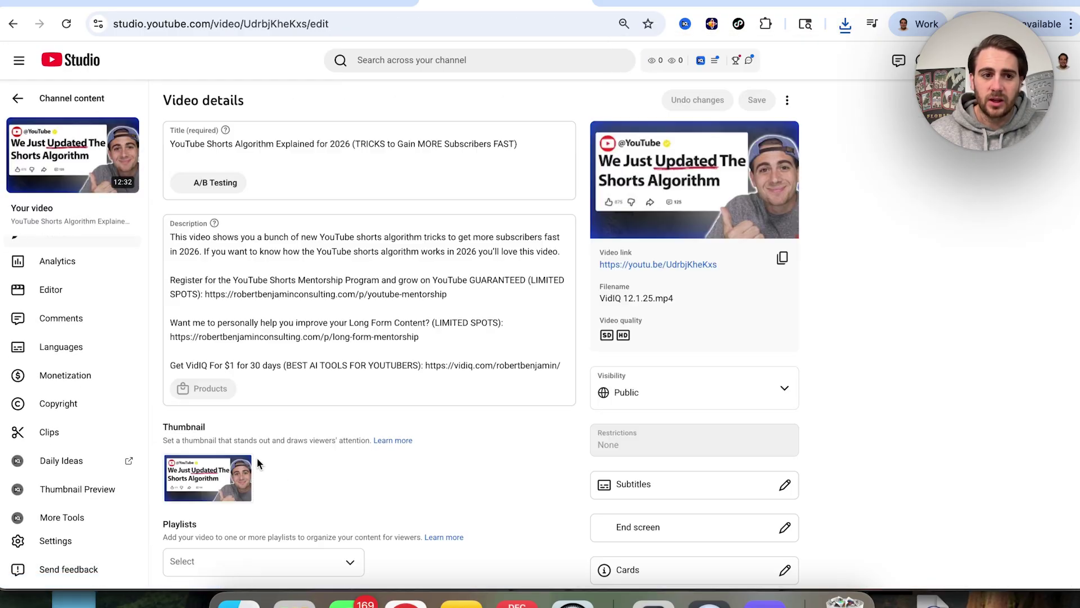
click(100, 269)
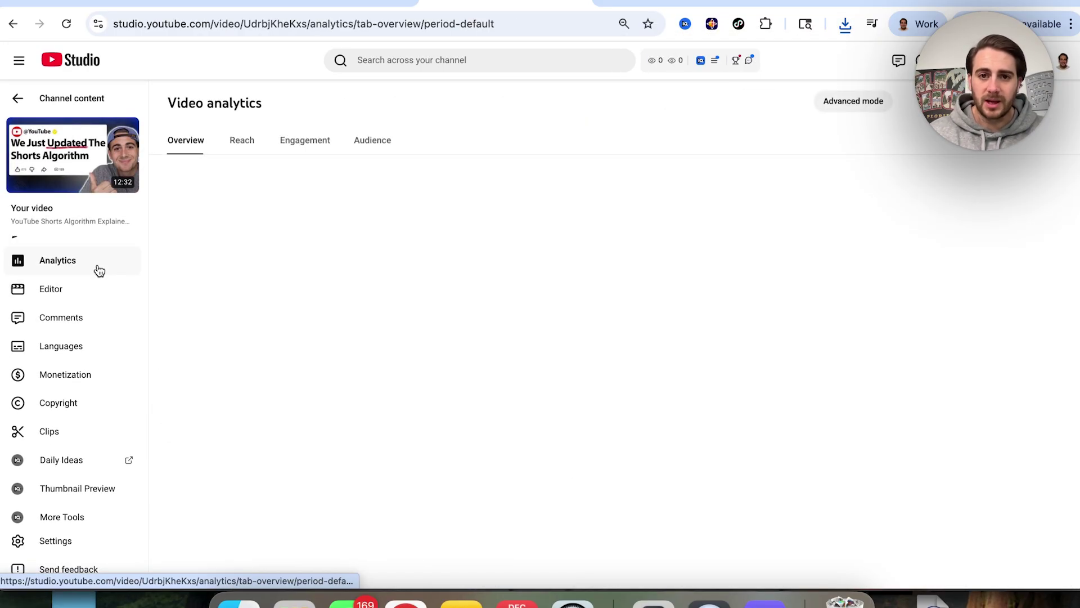
- Switch to Advanced mode and break the report down by Geography
click(849, 105)
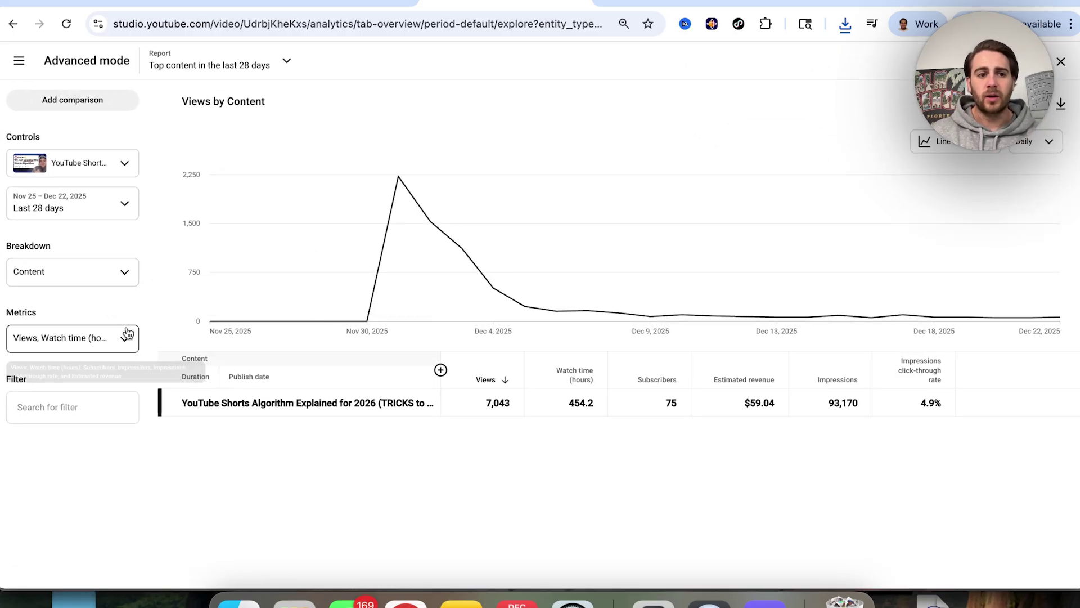
click(93, 269)
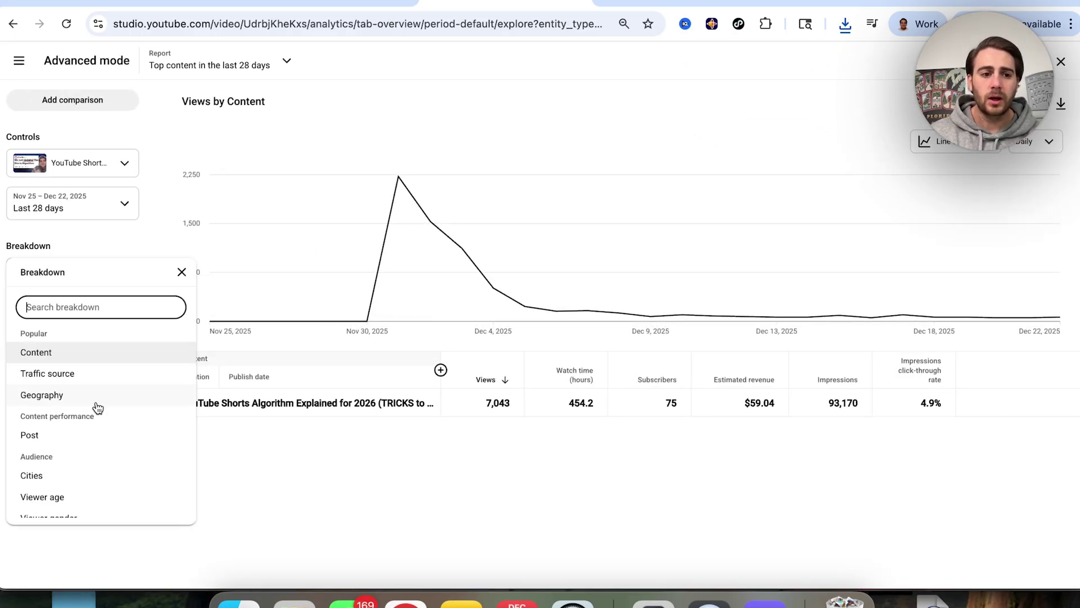
scroll(97, 405, down, 5)
scroll(96, 406, down, 1)
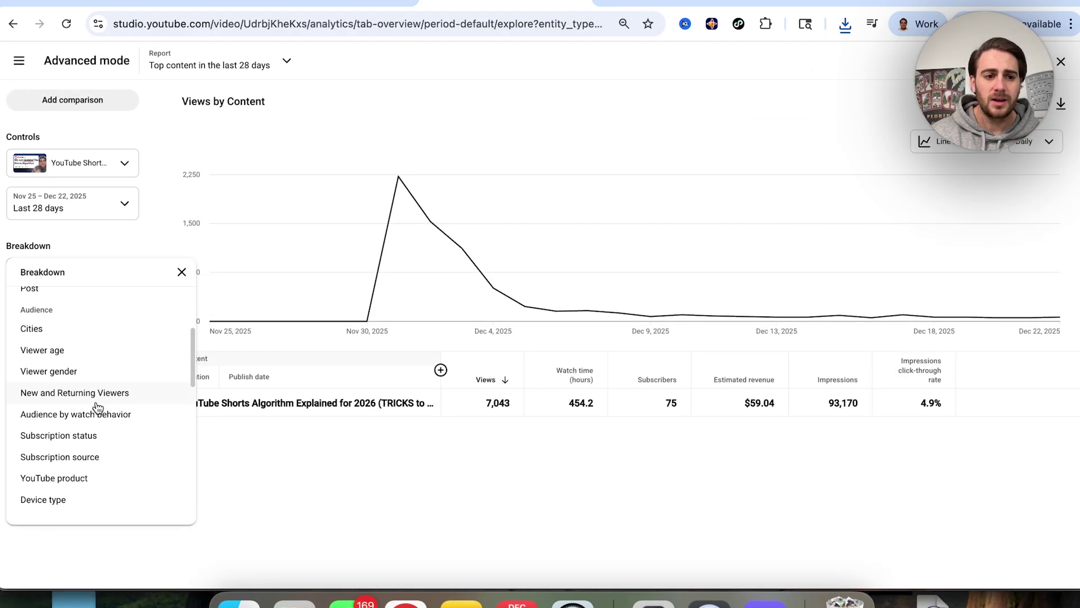
scroll(96, 406, up, 3)
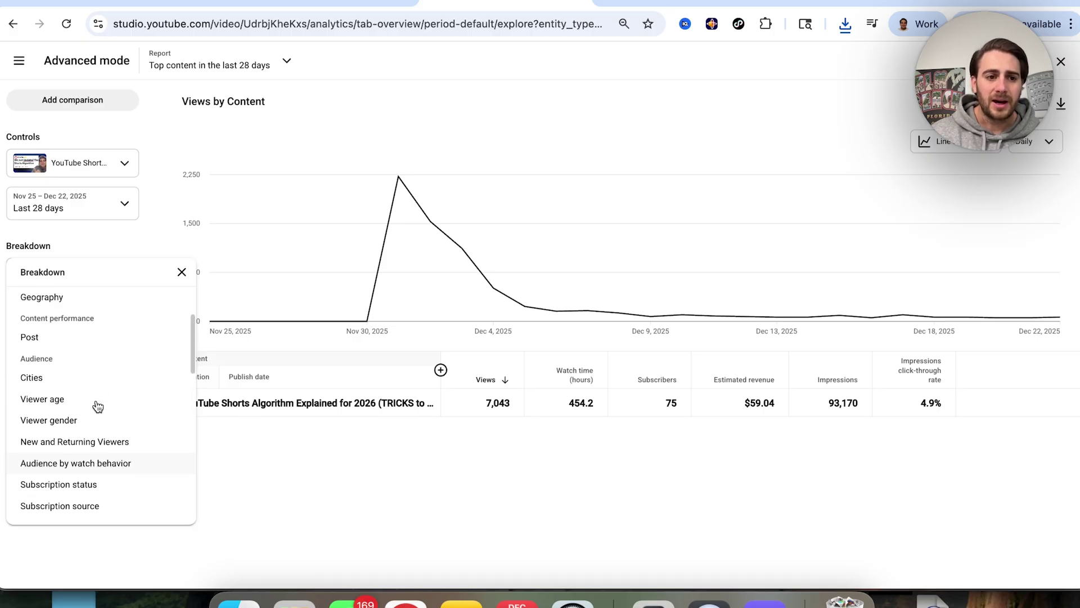
click(69, 302)
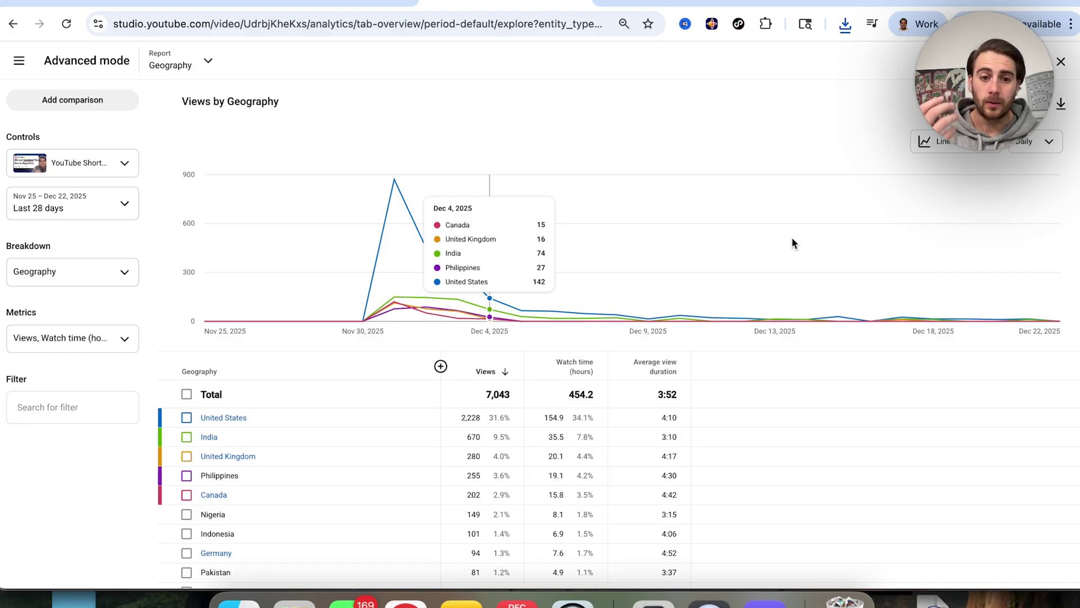
- Sort countries by average view duration, scan the table, then close Advanced mode
click(665, 377)
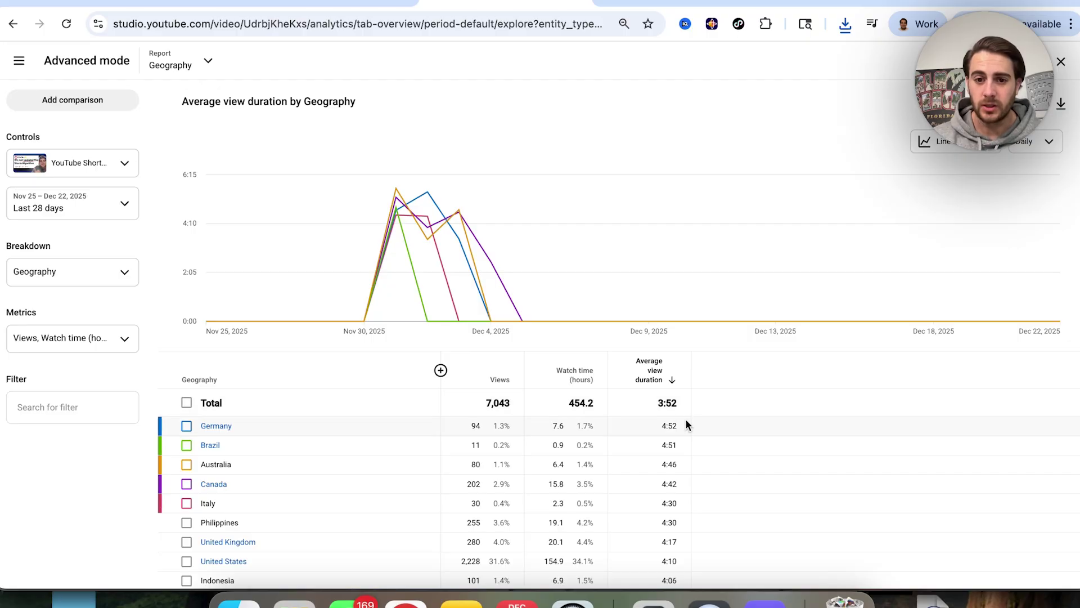
scroll(662, 417, down, 3)
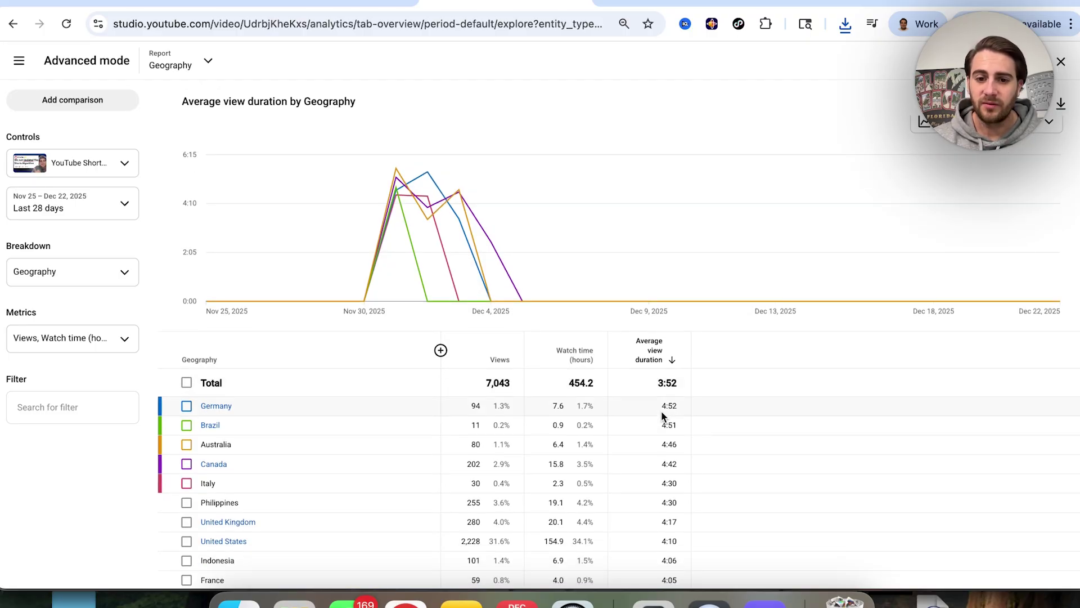
scroll(662, 411, down, 3)
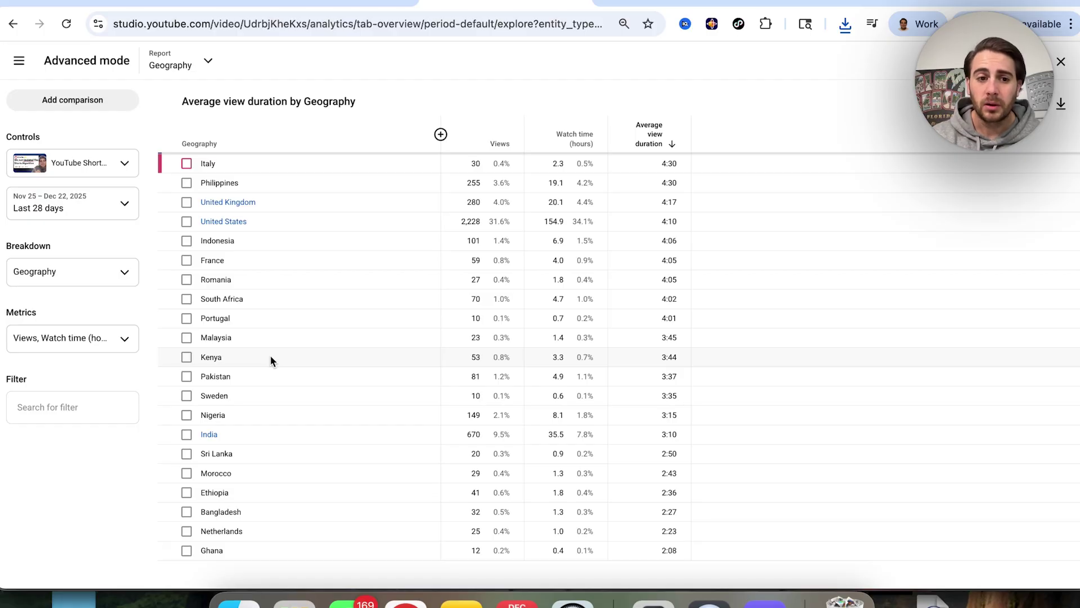
scroll(270, 356, up, 5)
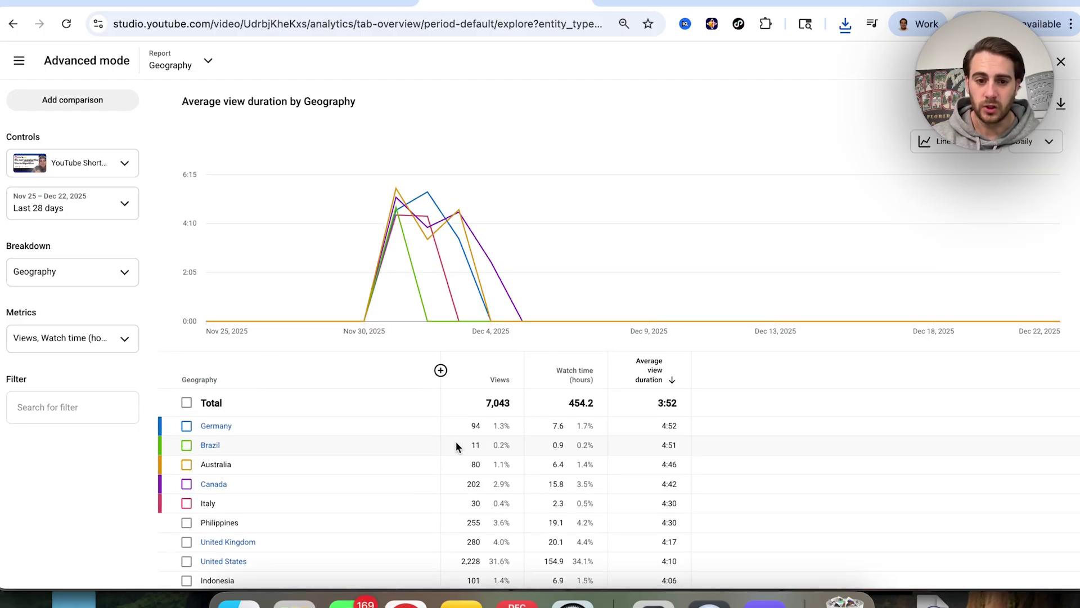
scroll(456, 445, down, 5)
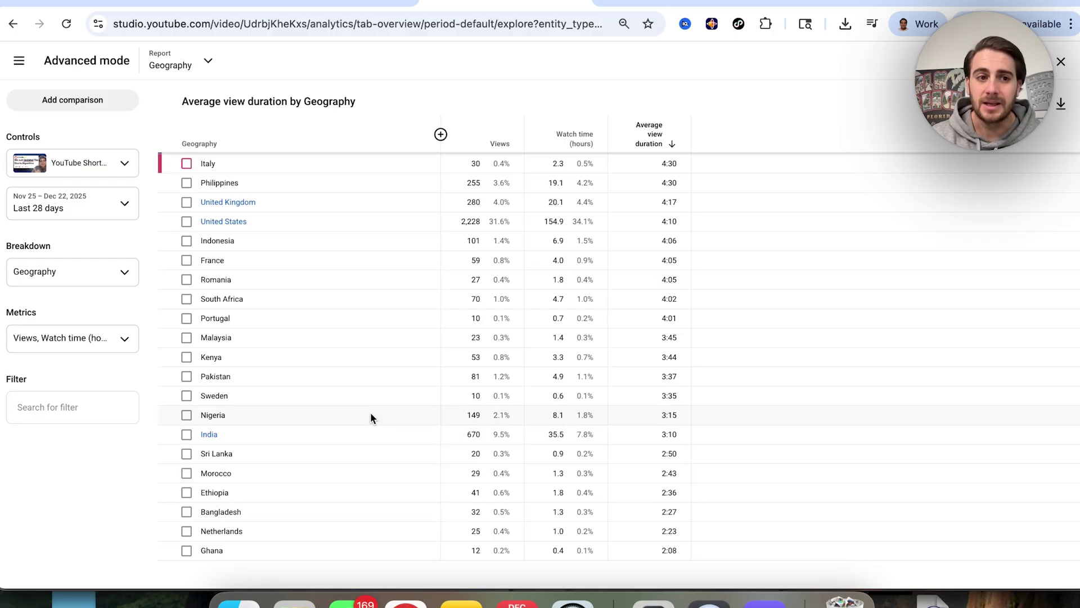
scroll(371, 417, up, 5)
click(1061, 62)
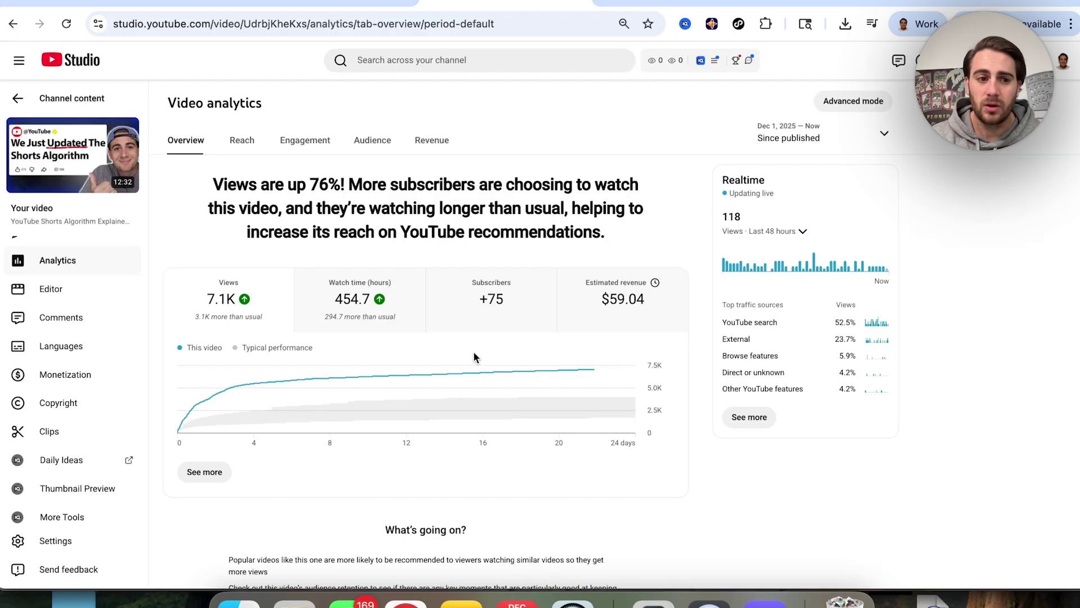
- Go to the video's Languages page and bring up the Hindi audio's unpublish/delete options
click(90, 349)
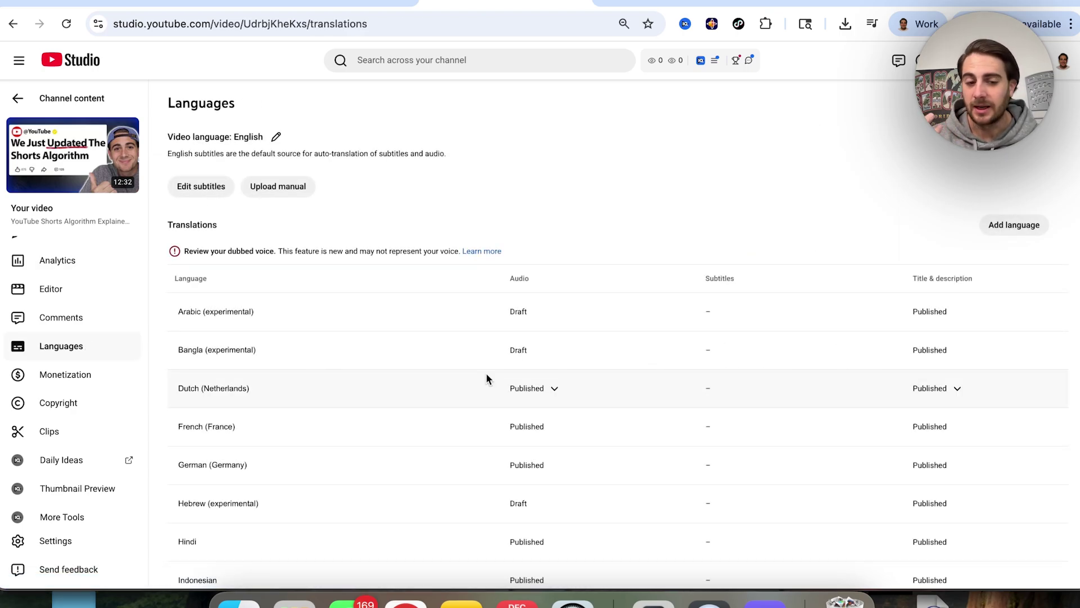
scroll(486, 373, down, 5)
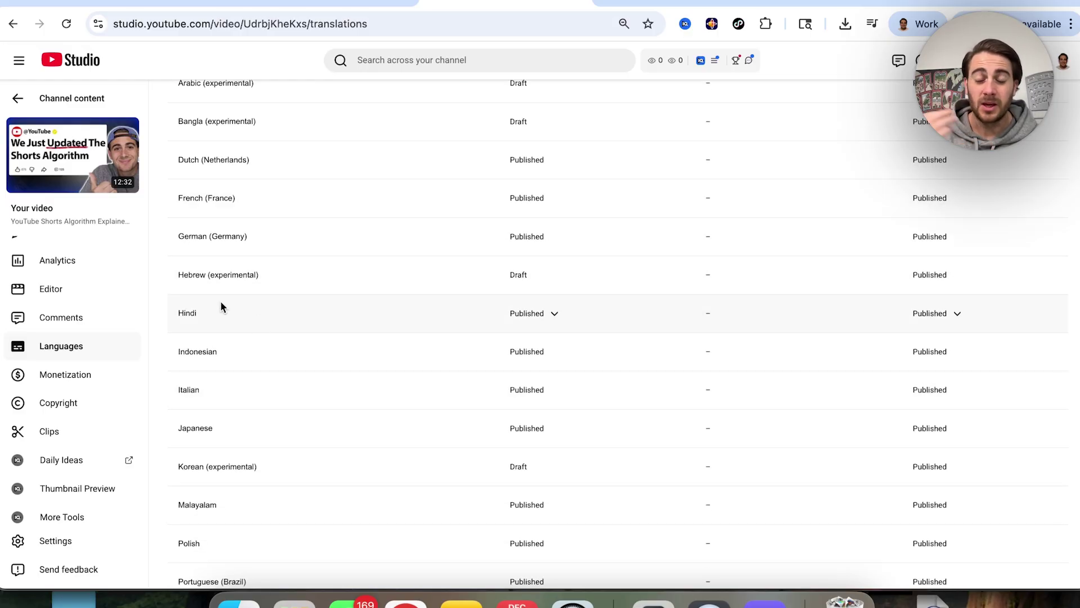
scroll(221, 304, down, 5)
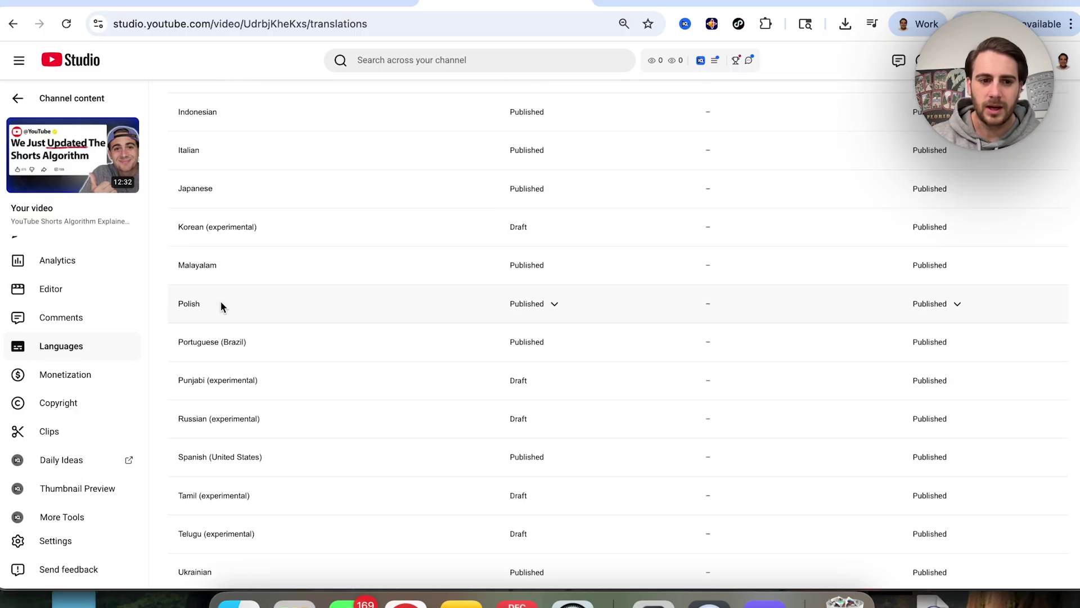
scroll(221, 304, up, 6)
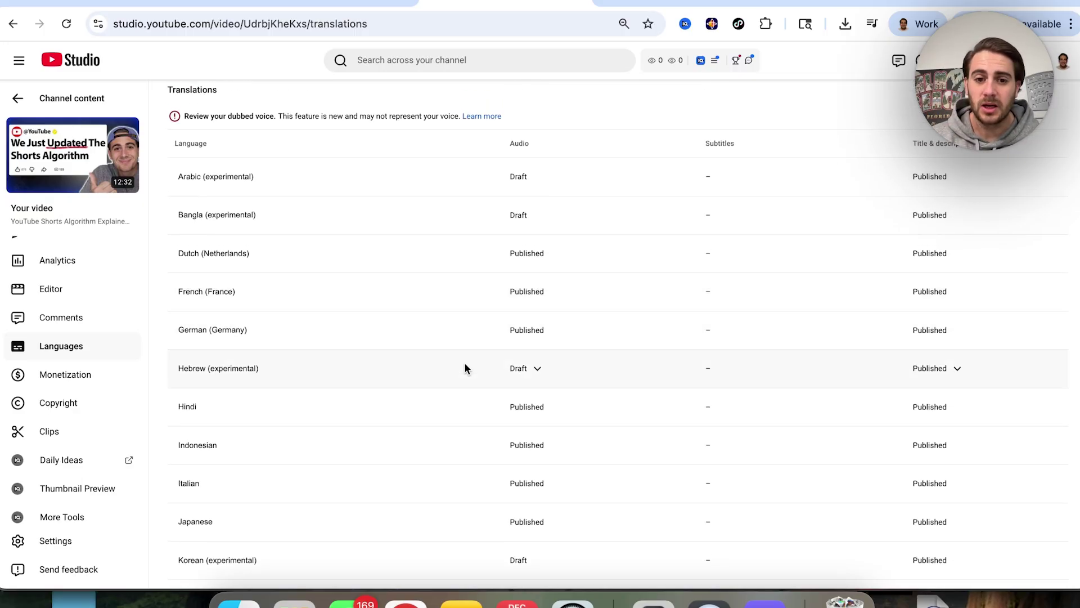
click(550, 405)
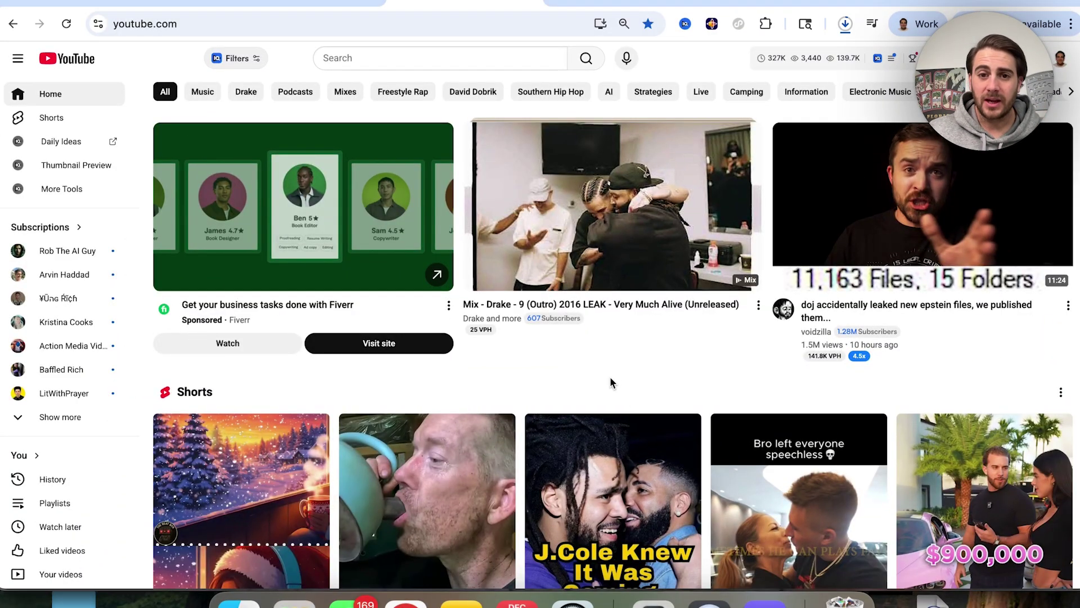
- Open and dismiss Chrome's recent downloads list over the YouTube home page
click(845, 24)
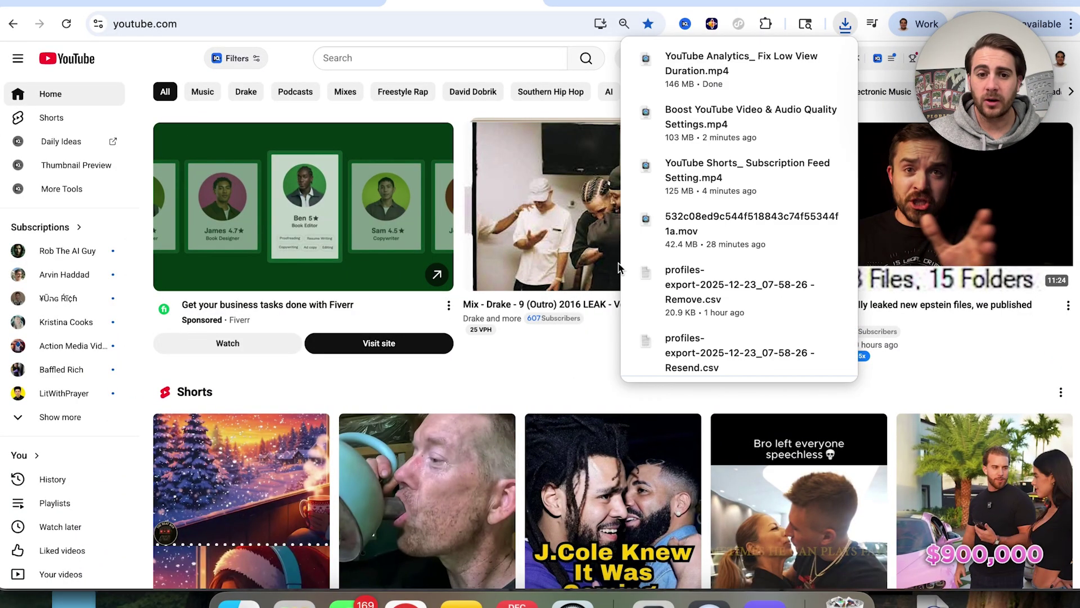
click(534, 336)
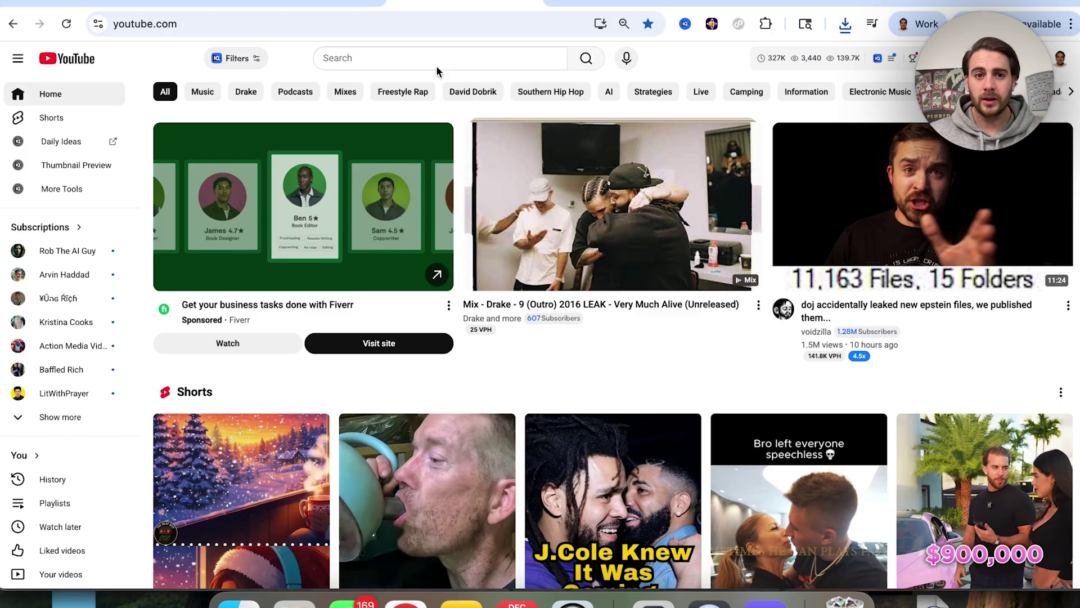
- Search YouTube for 'notebooklm'
click(413, 58)
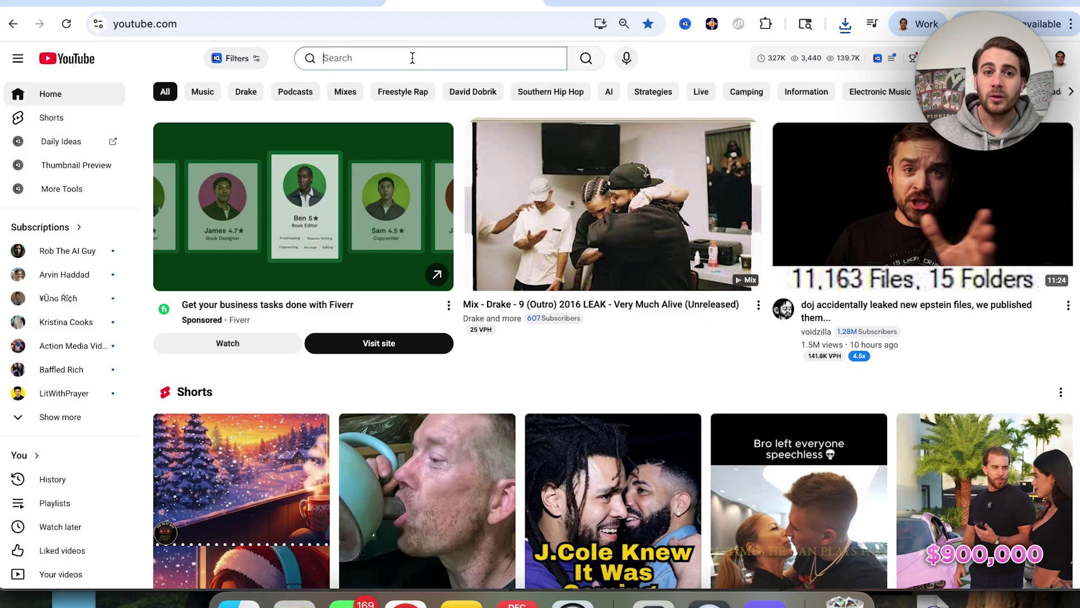
text(notebooklm)
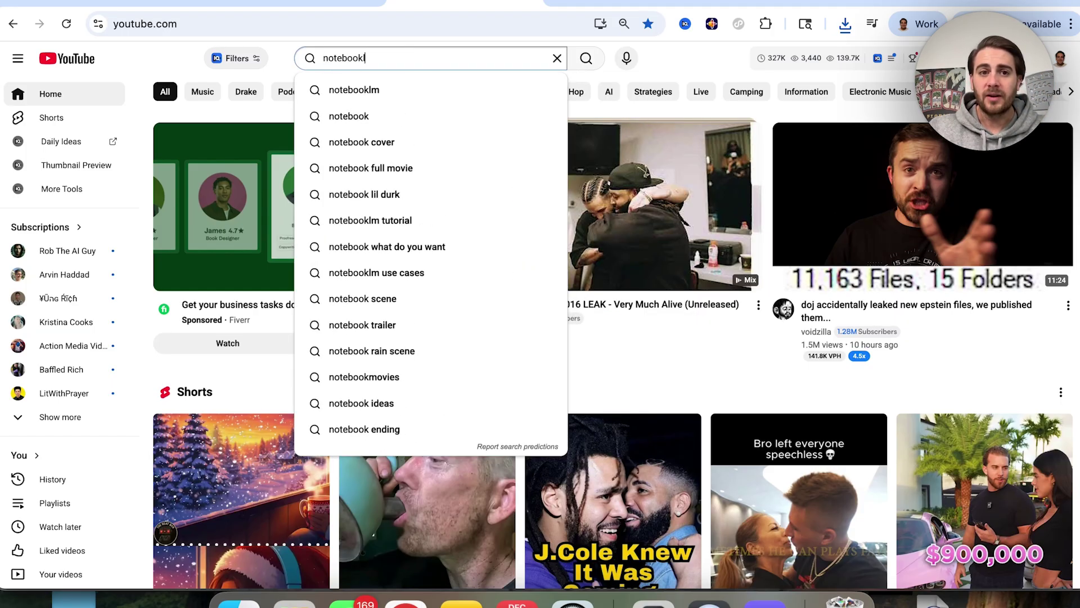
key(Return)
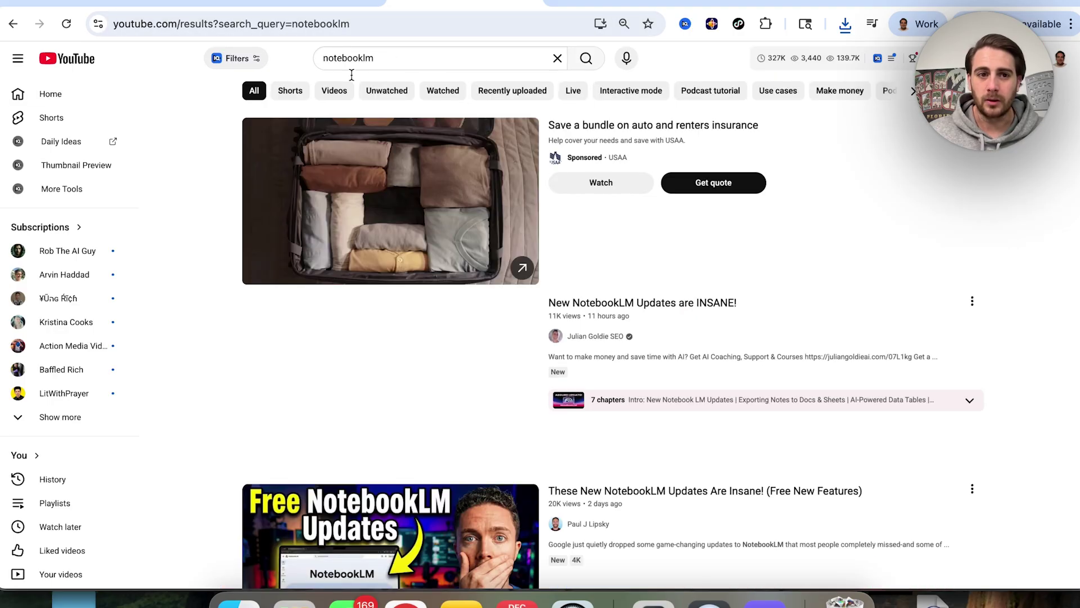
- Filter the results to Videos and review vidIQ's keyword score panel
click(324, 95)
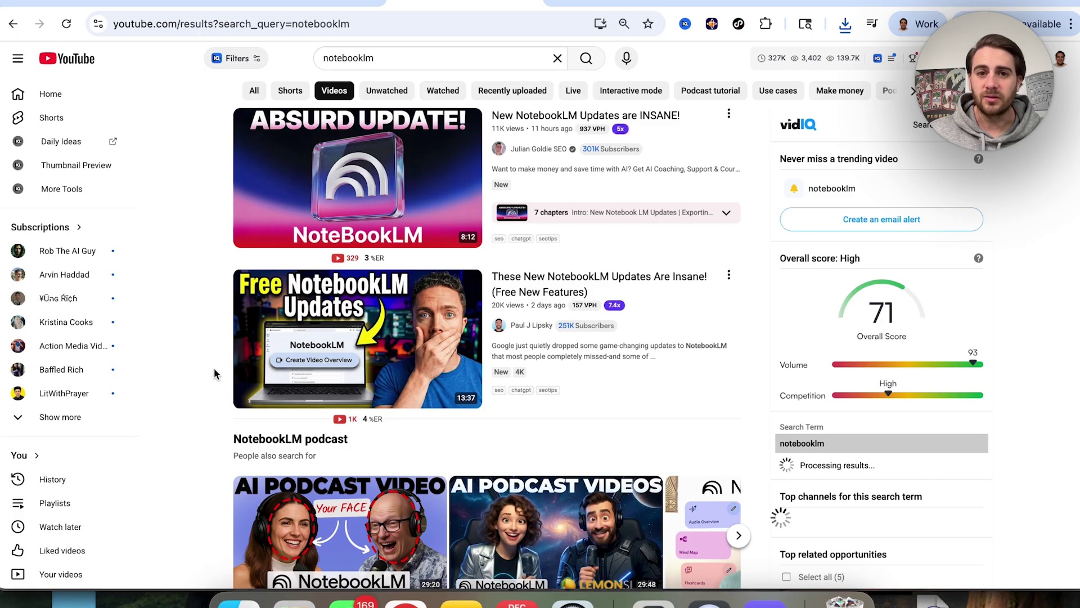
mouse_move(641, 242)
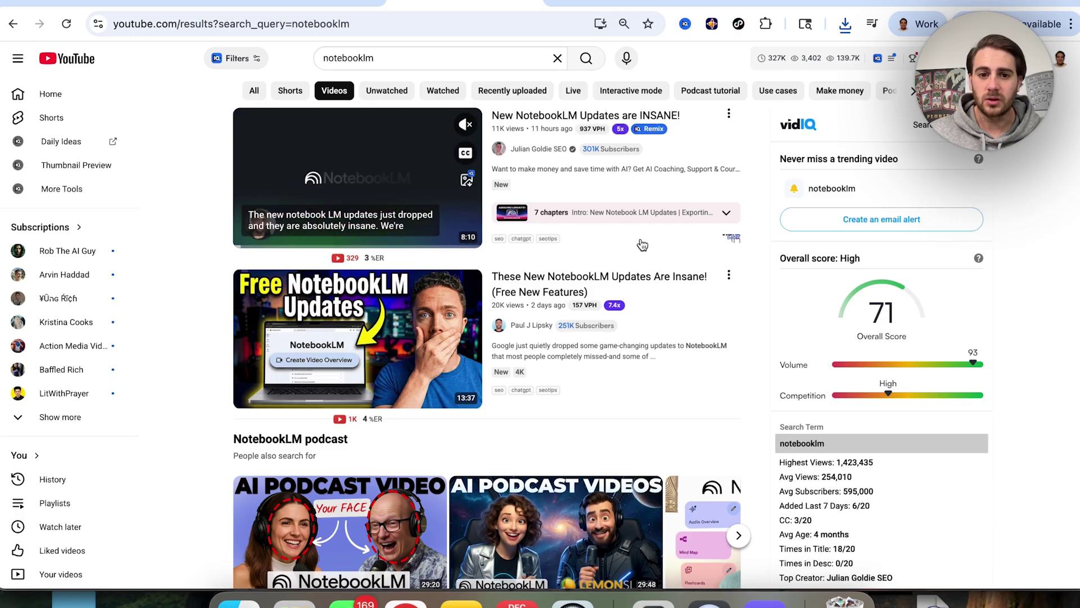
scroll(661, 363, down, 7)
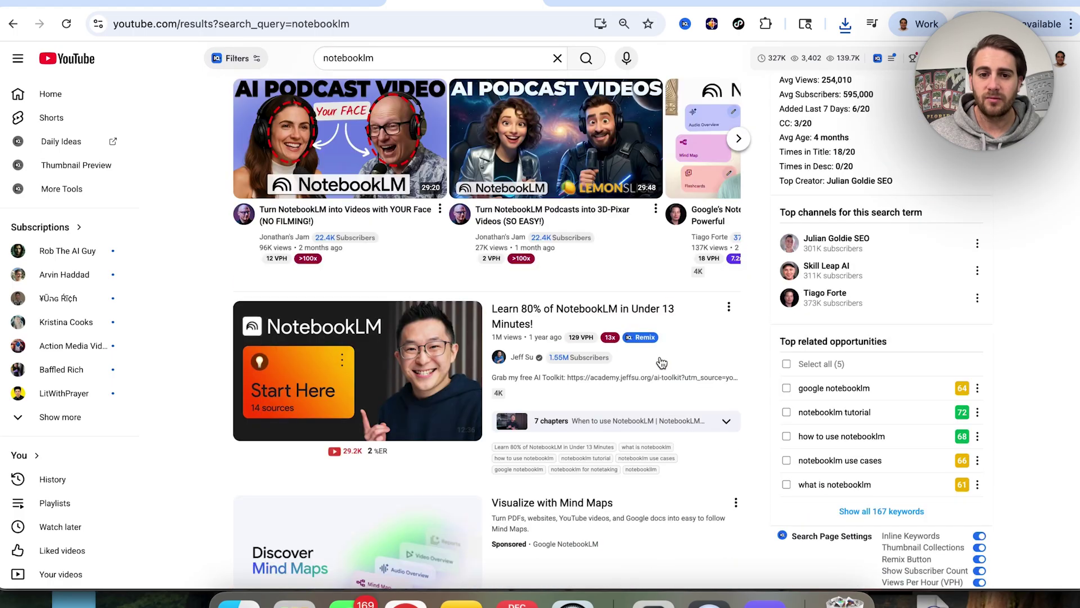
scroll(661, 361, down, 6)
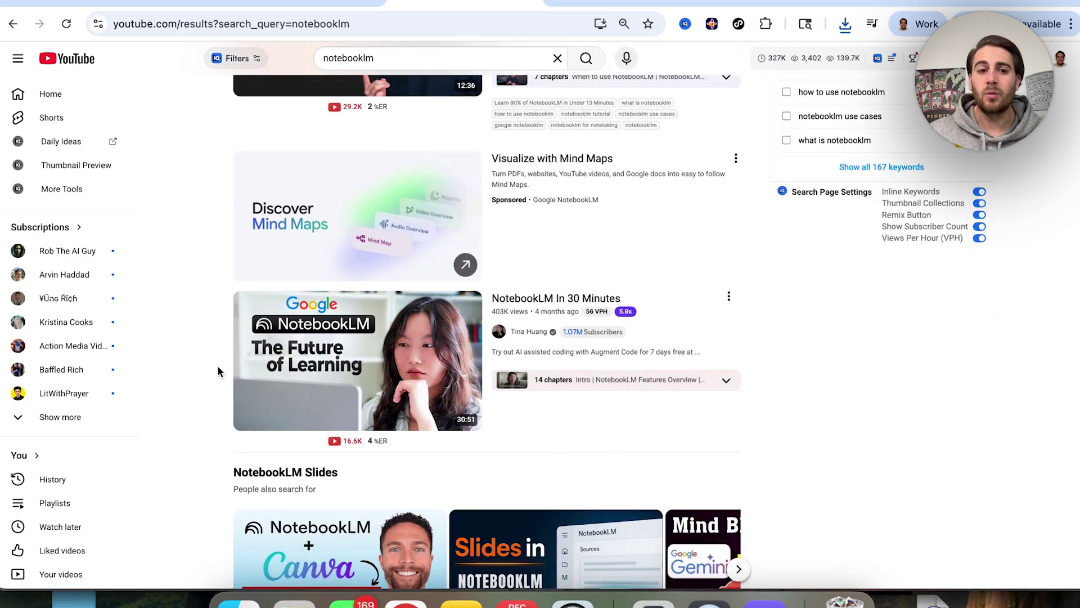
scroll(179, 360, up, 13)
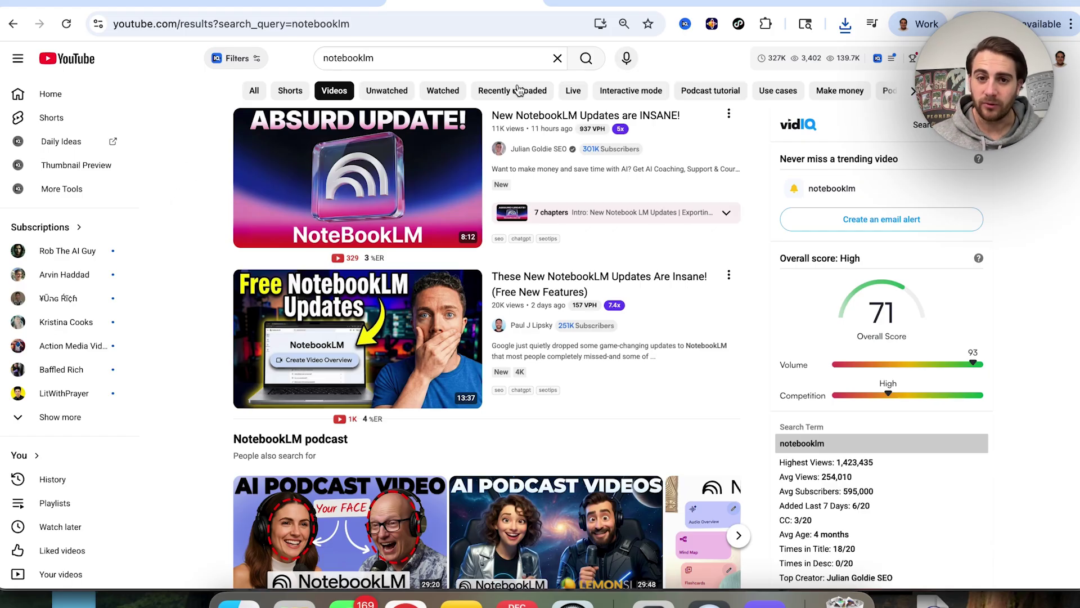
- Open the top result's channel and browse its Videos grid and Quick channel stats
click(532, 149)
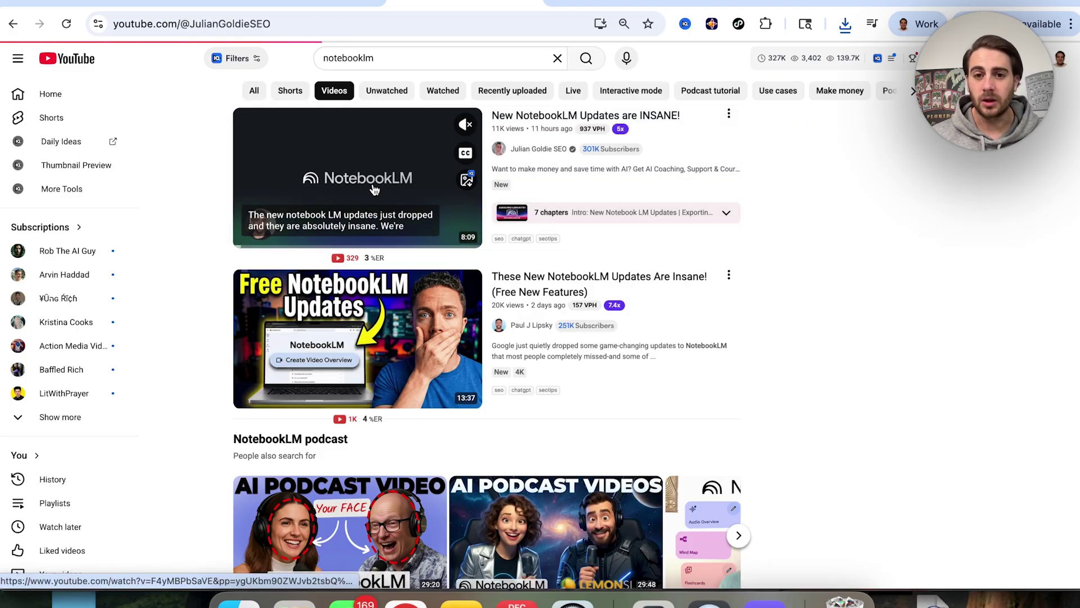
click(290, 337)
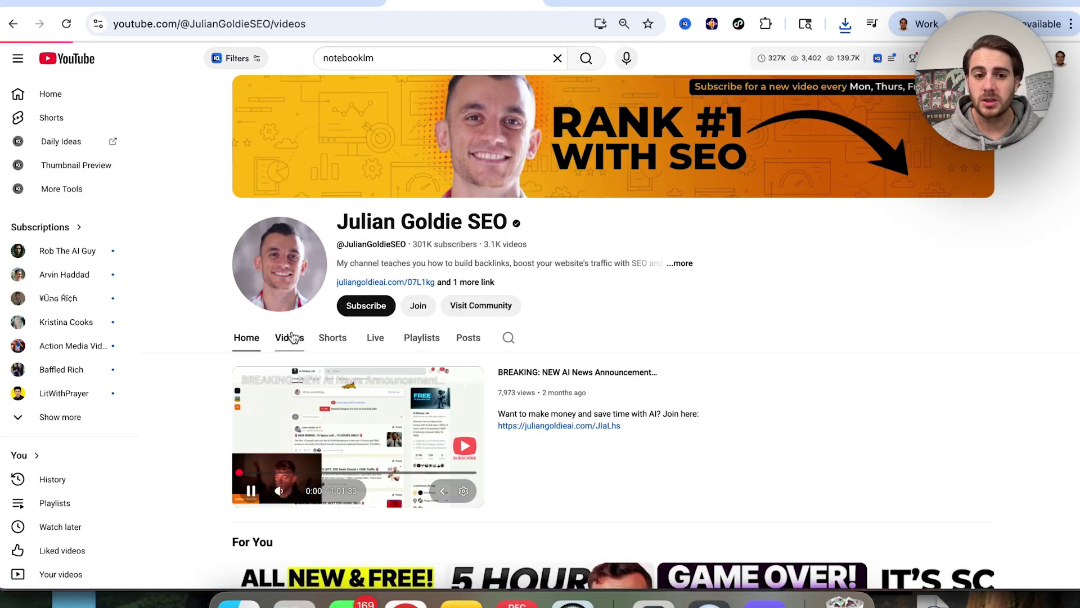
scroll(211, 445, down, 1)
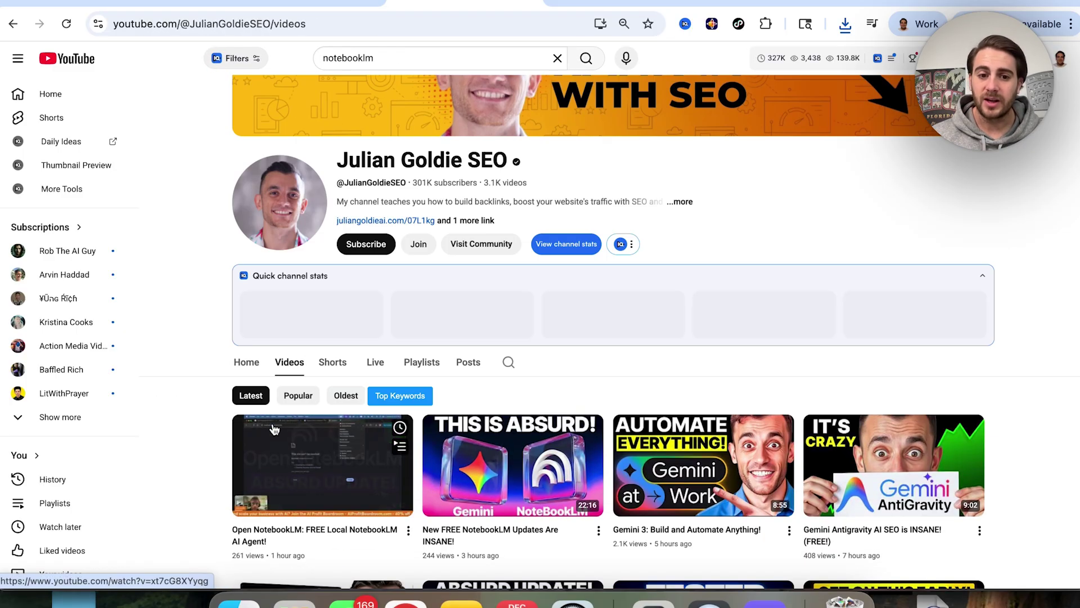
scroll(211, 445, down, 2)
scroll(211, 444, down, 1)
scroll(211, 445, down, 3)
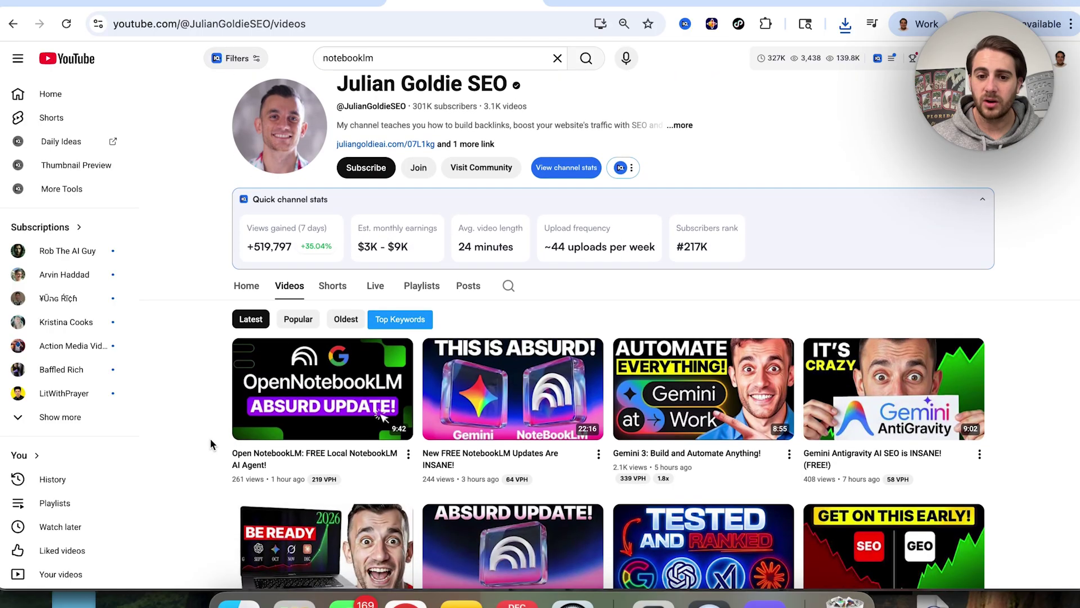
scroll(214, 442, down, 2)
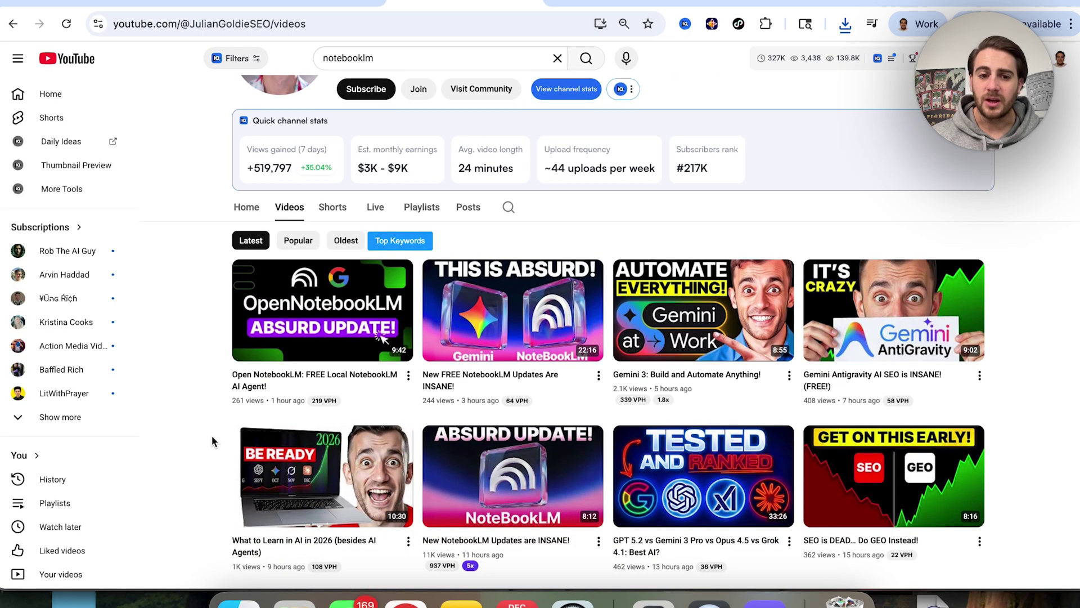
scroll(226, 419, down, 4)
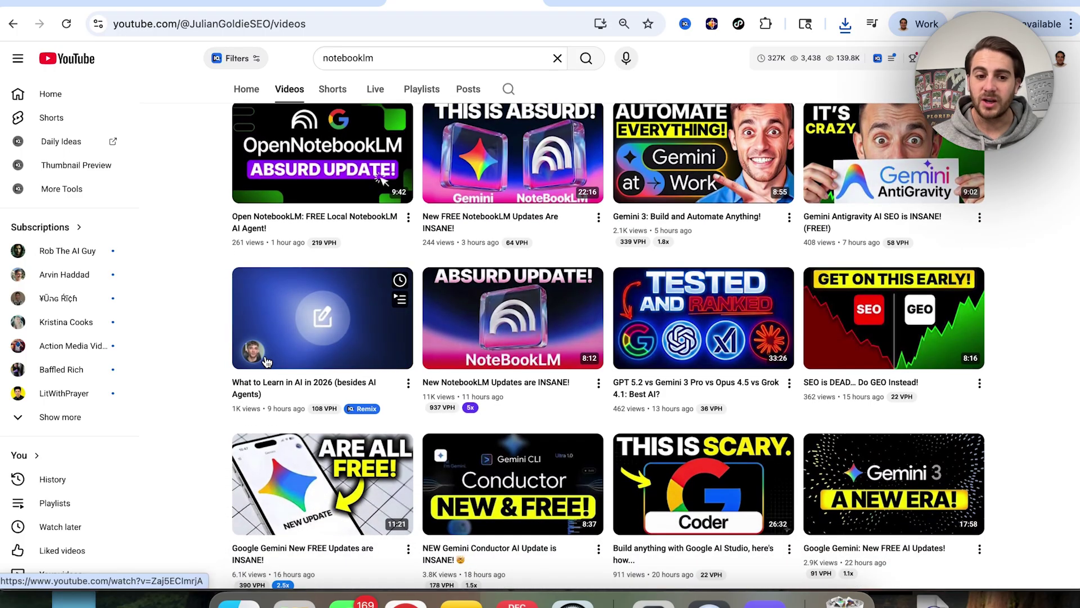
scroll(258, 377, down, 2)
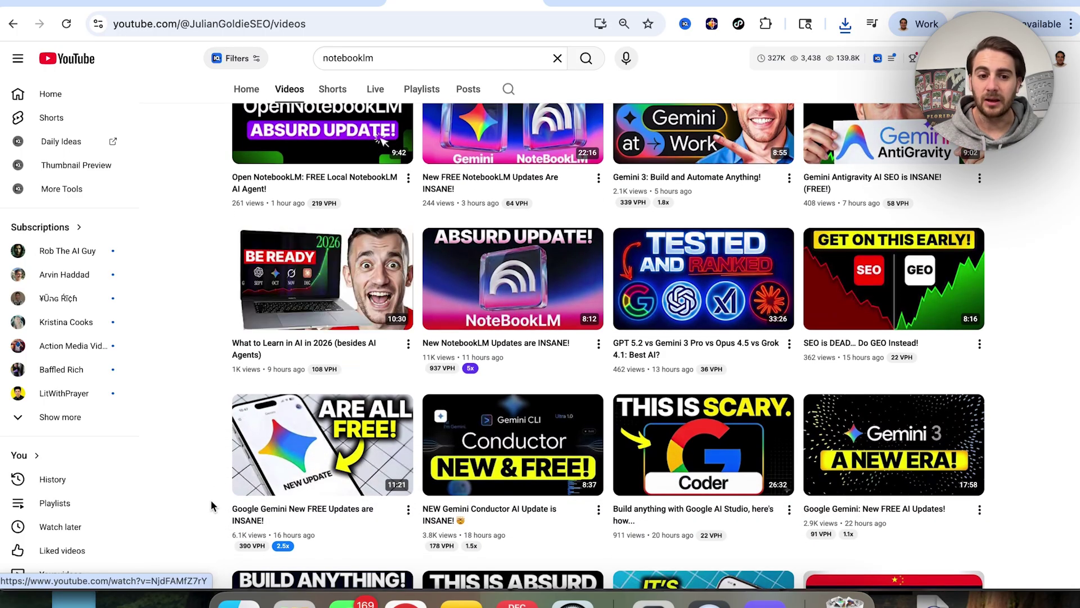
scroll(212, 505, up, 3)
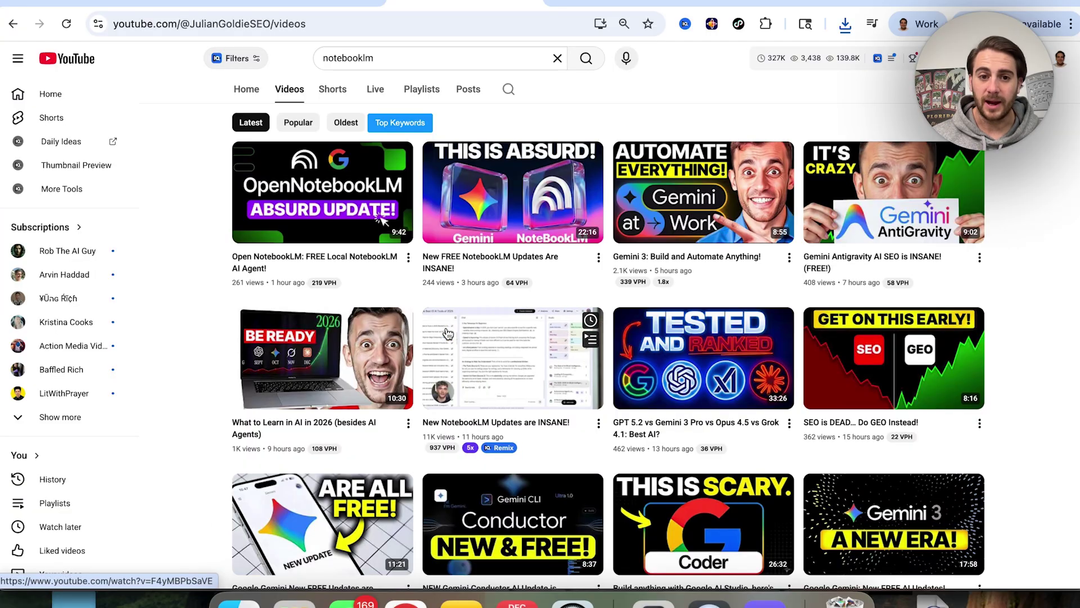
scroll(492, 269, up, 5)
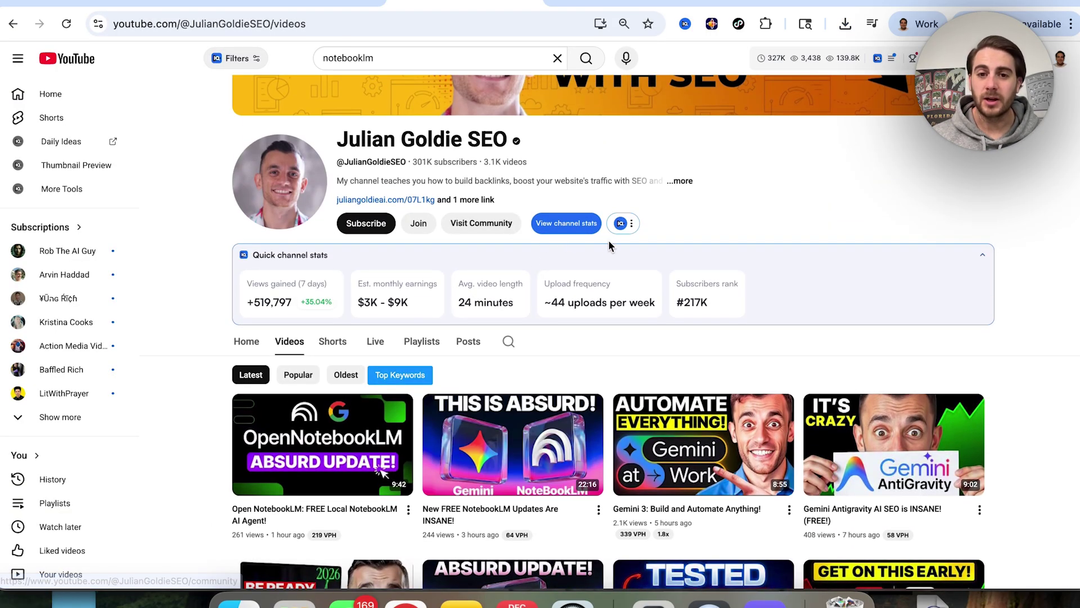
click(623, 223)
- View that channel's trending videos through vidIQ
click(624, 250)
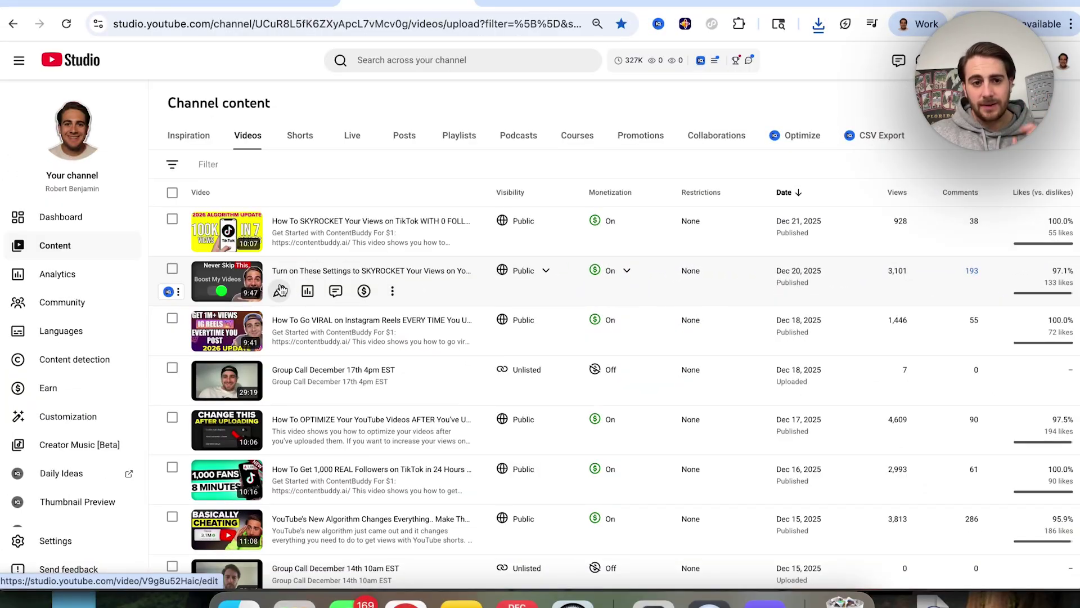
- Open the settings video's details and start an A/B test, filling second and third titles
click(280, 291)
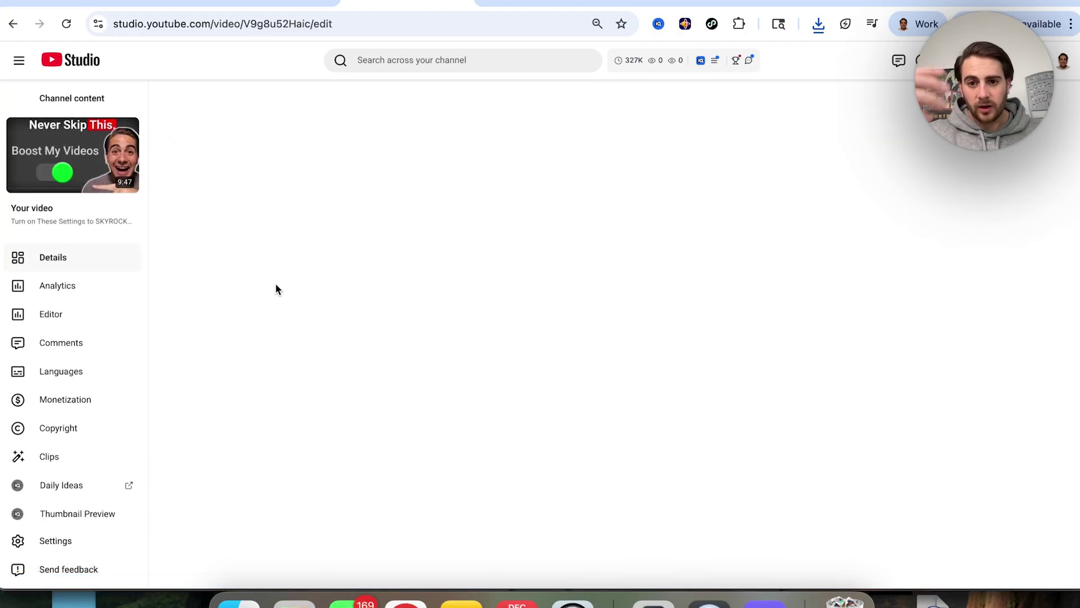
click(225, 187)
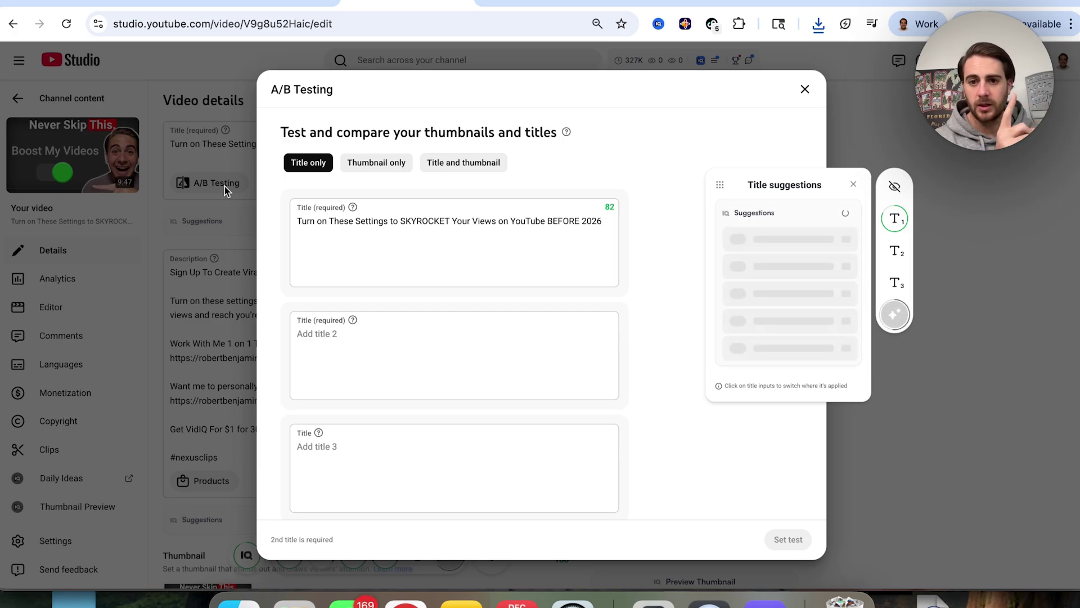
click(339, 340)
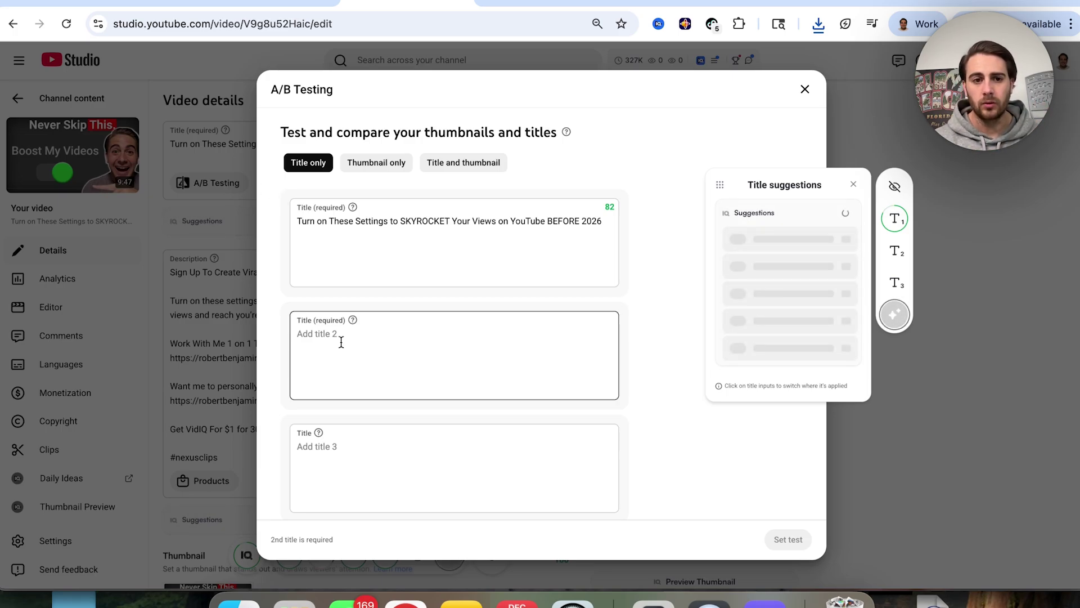
scroll(341, 342, down, 1)
click(405, 422)
- Compare the thumbnails-only, titles-only and combined test modes, then close the A/B setup
click(379, 144)
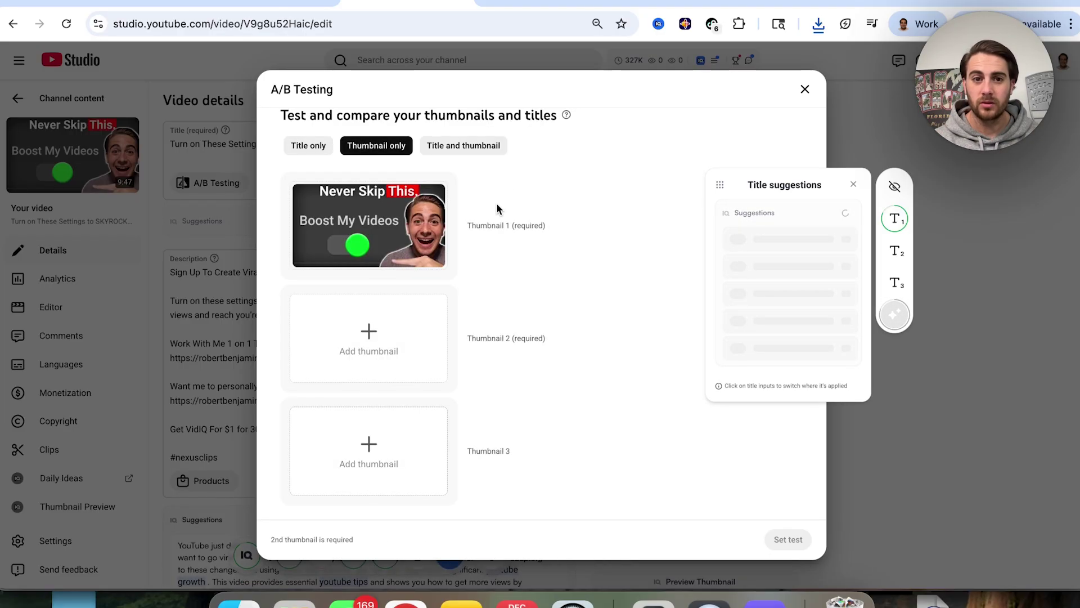
click(460, 151)
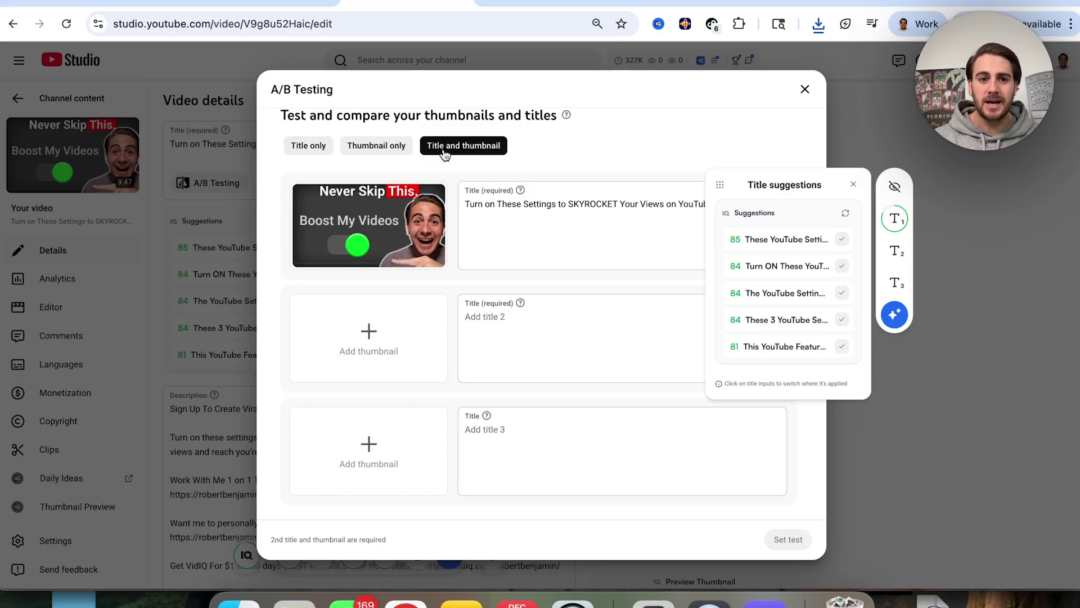
click(369, 147)
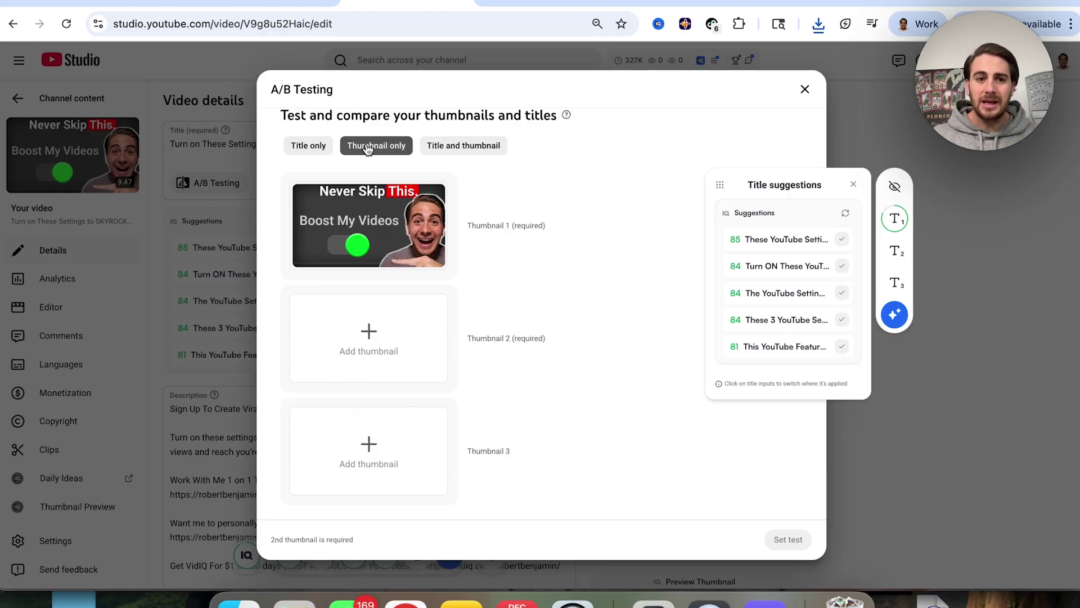
click(303, 145)
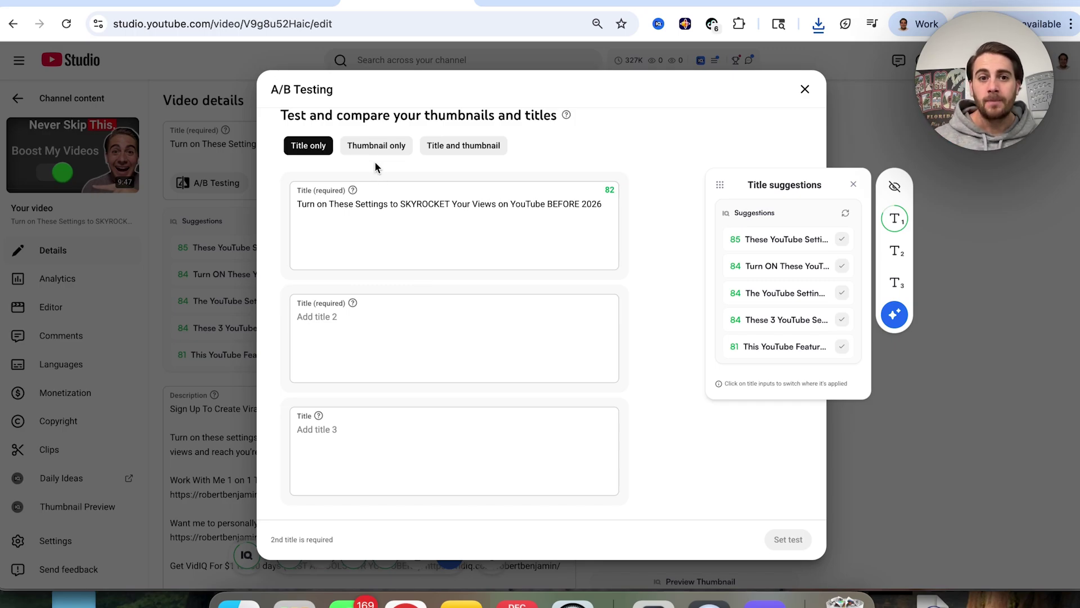
click(373, 147)
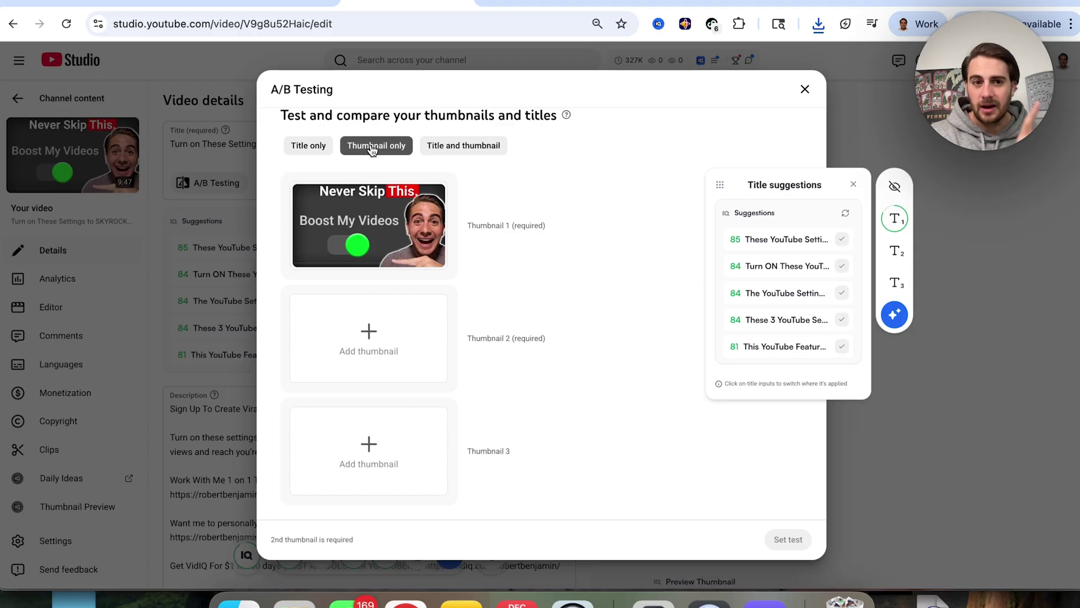
click(322, 148)
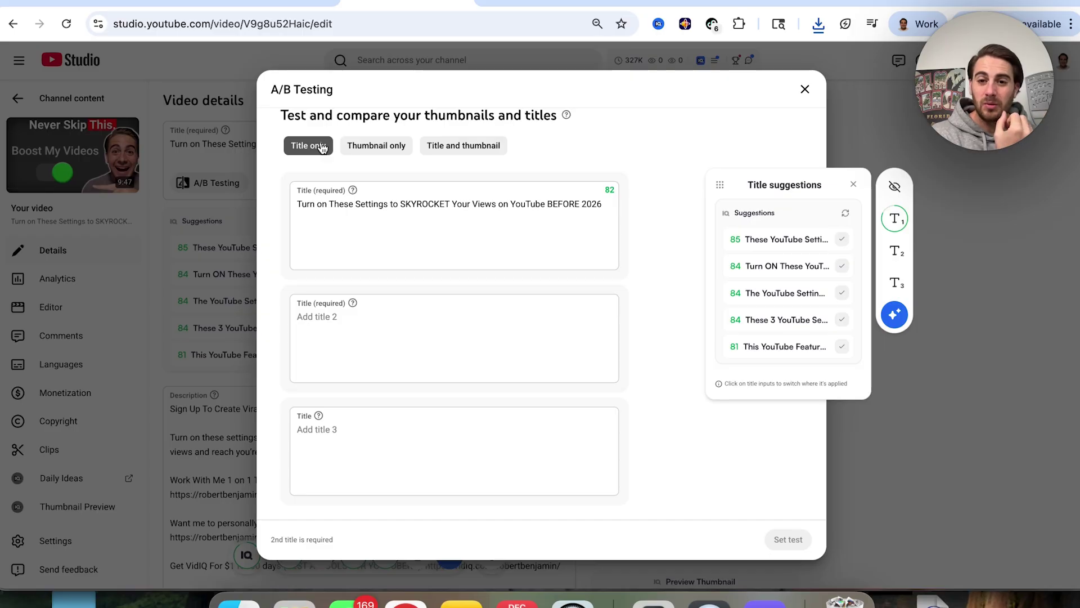
click(365, 150)
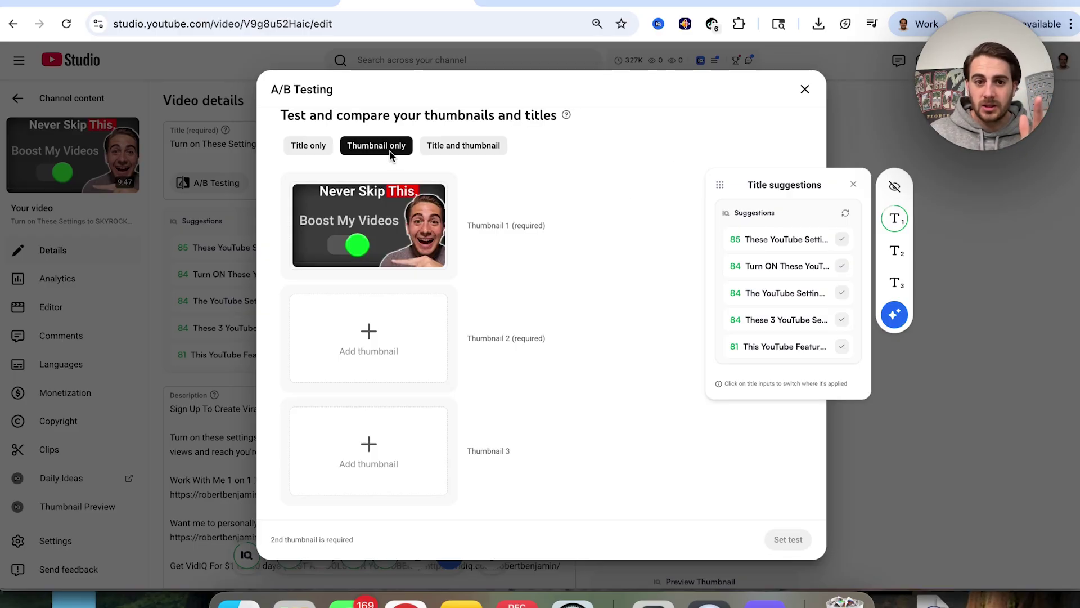
click(479, 146)
click(304, 145)
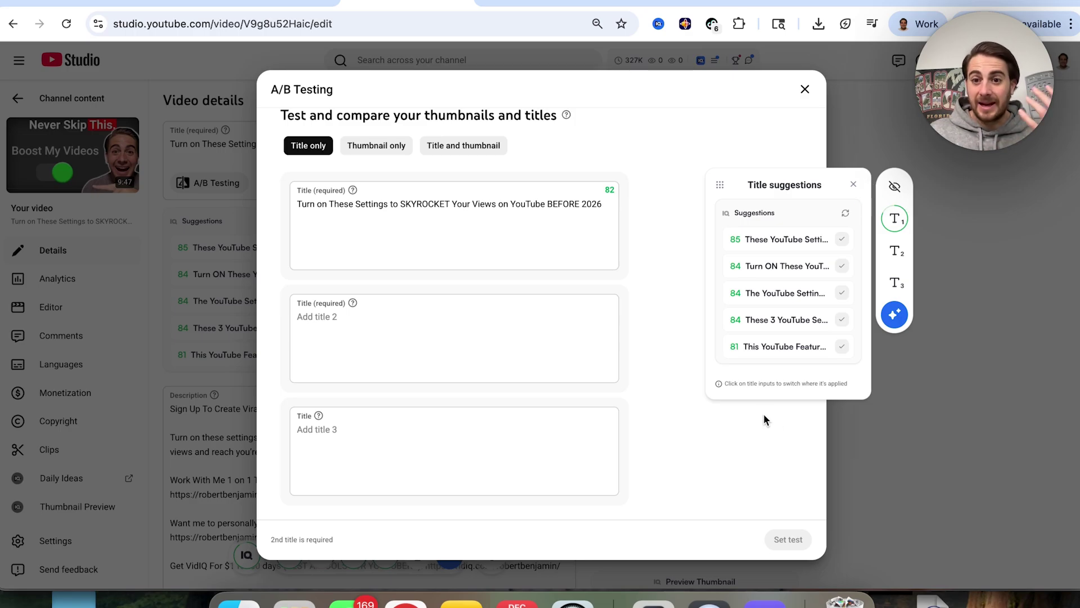
click(805, 91)
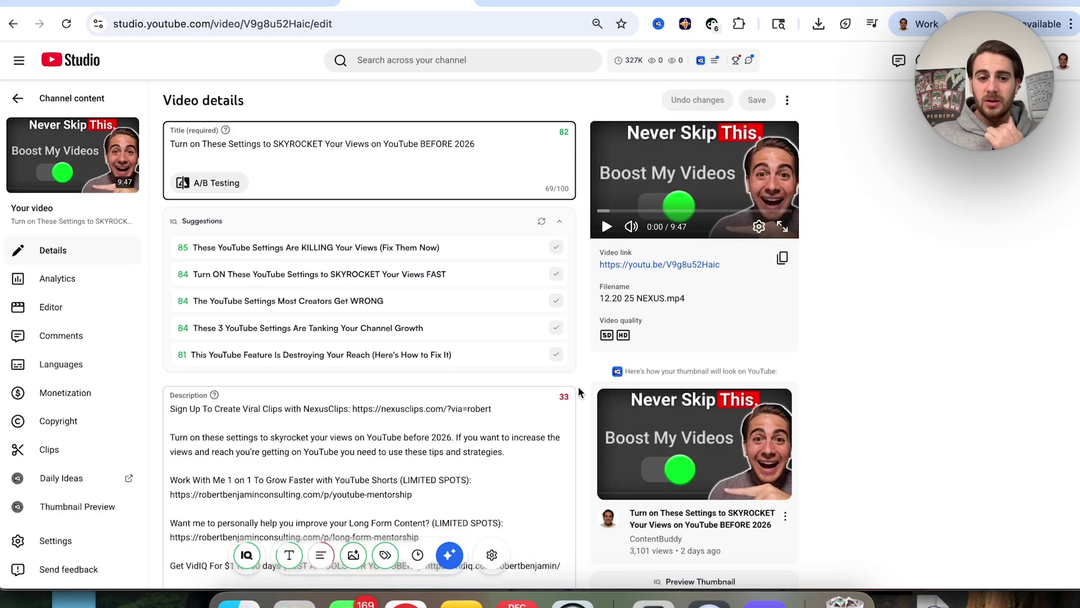
- Cancel the thumbnail Change file picker, keeping the current thumbnail, and open the video's Reach analytics
scroll(563, 394, down, 10)
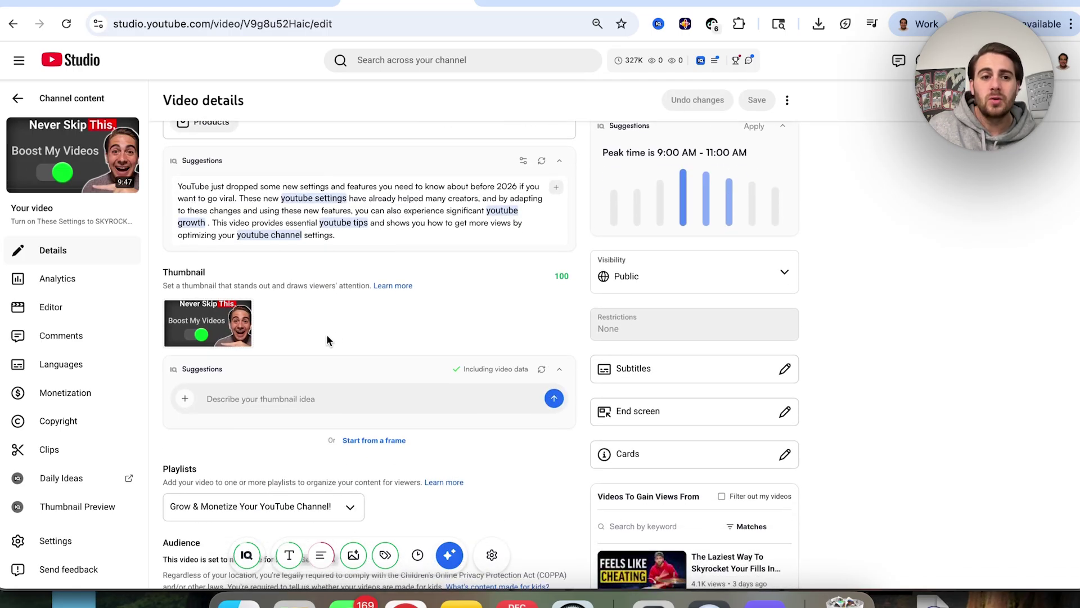
click(239, 316)
click(263, 313)
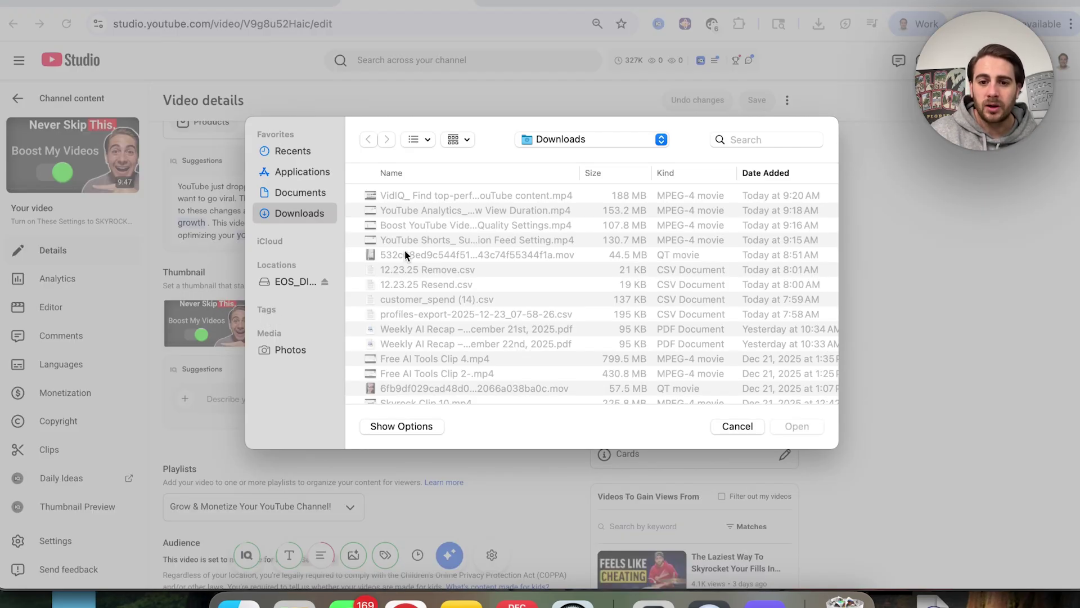
click(587, 483)
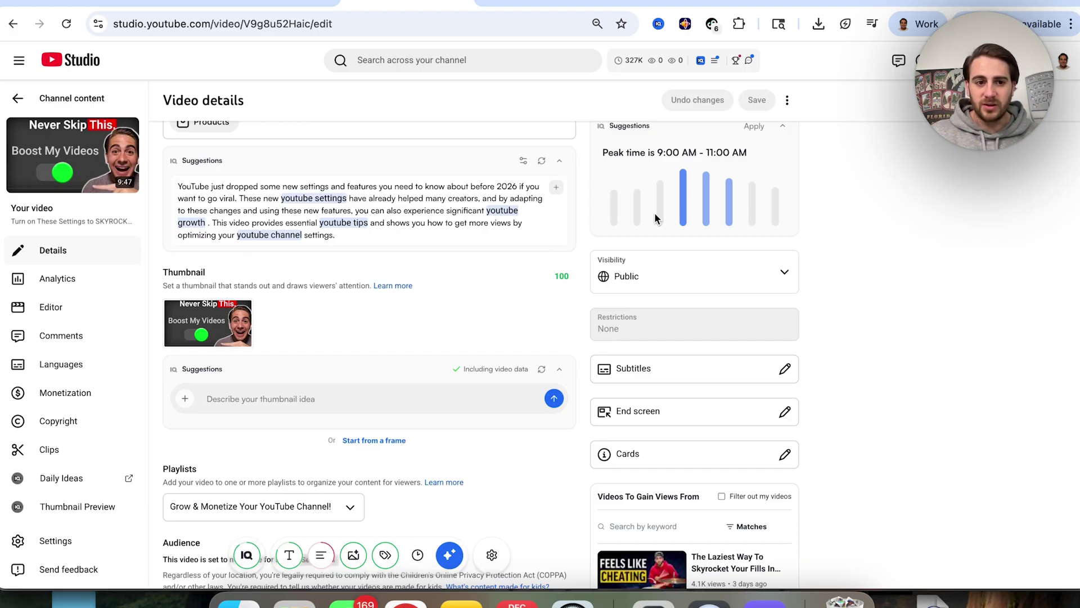
click(89, 283)
click(237, 141)
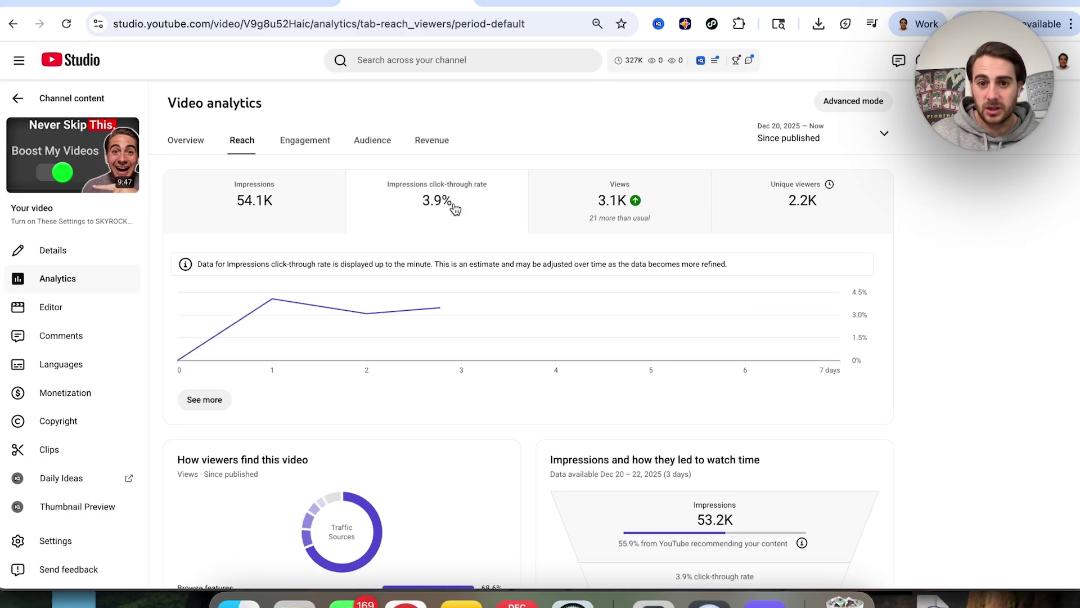
- Read the daily impressions click-through rate values from the Reach chart's data points
mouse_move(280, 307)
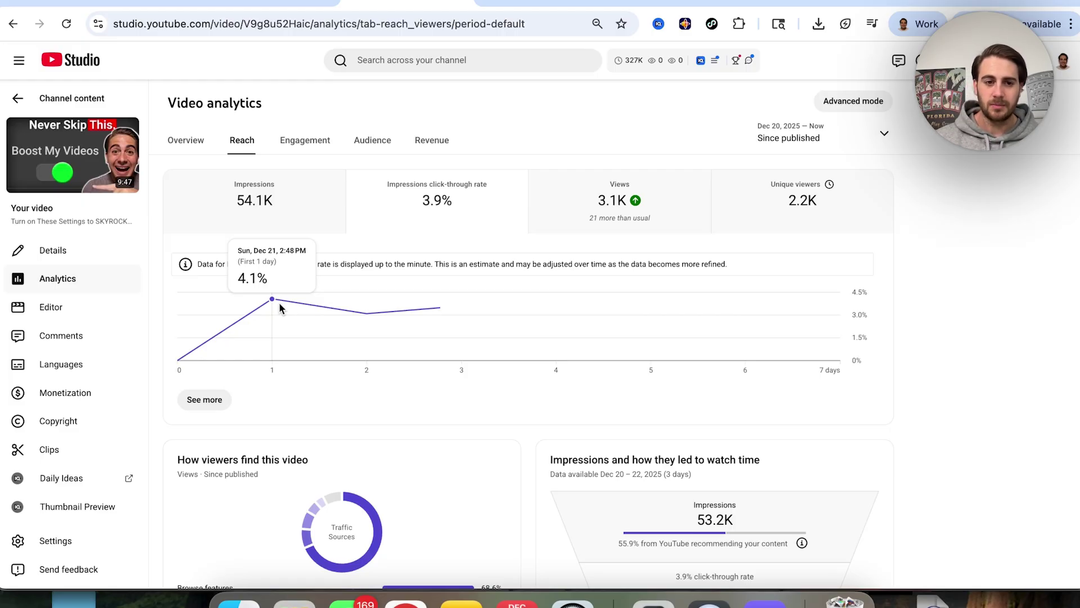
mouse_move(371, 320)
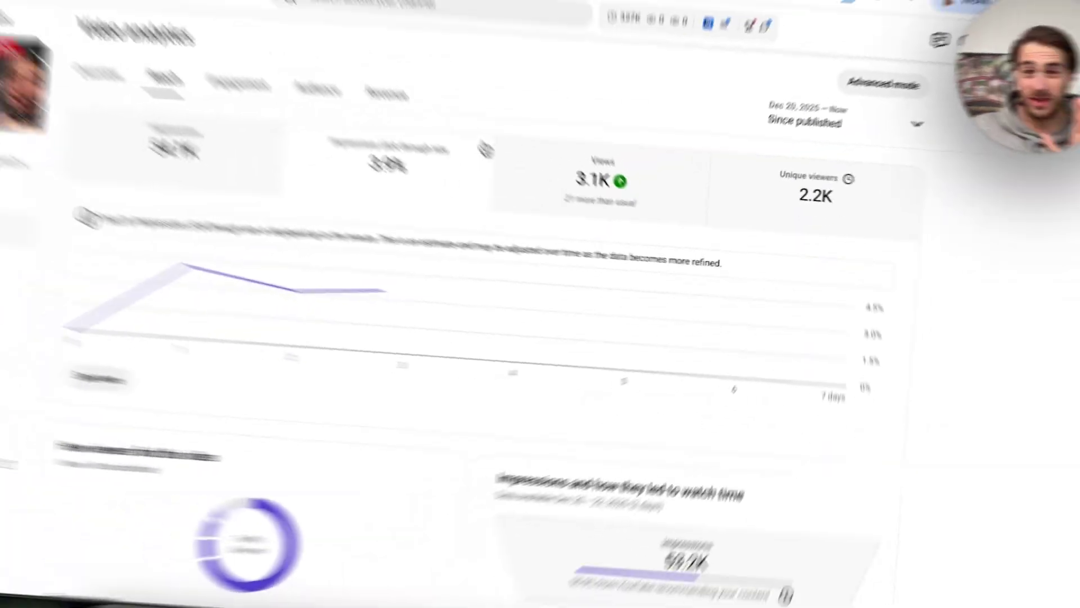
- From Channel content, open the details of 'Want To Grow Faster on YouTube BEFORE 2026? FIX THESE SETTINGS'
click(97, 98)
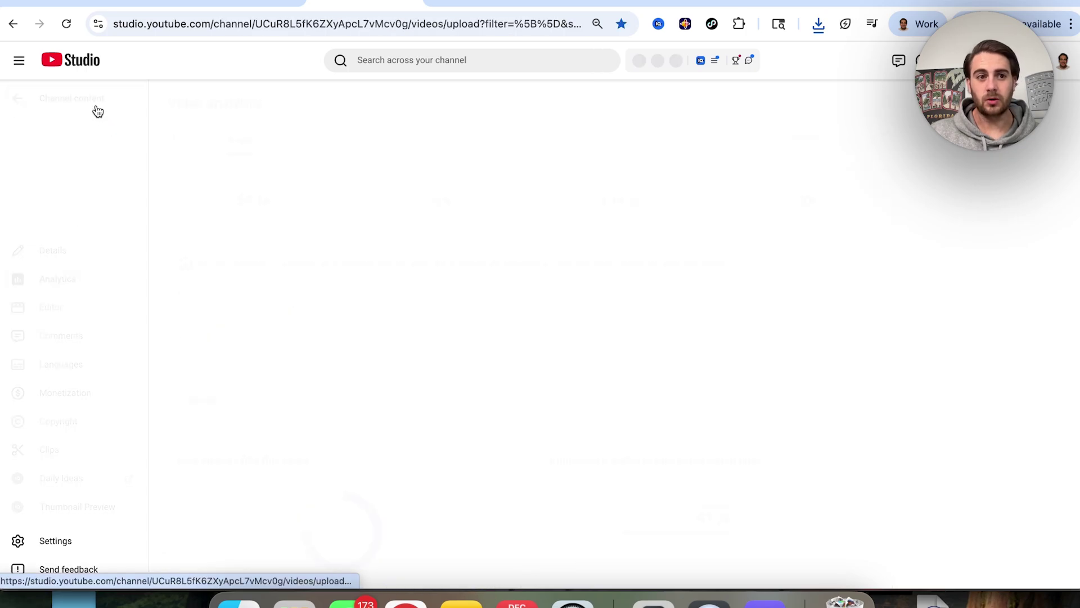
scroll(373, 352, down, 8)
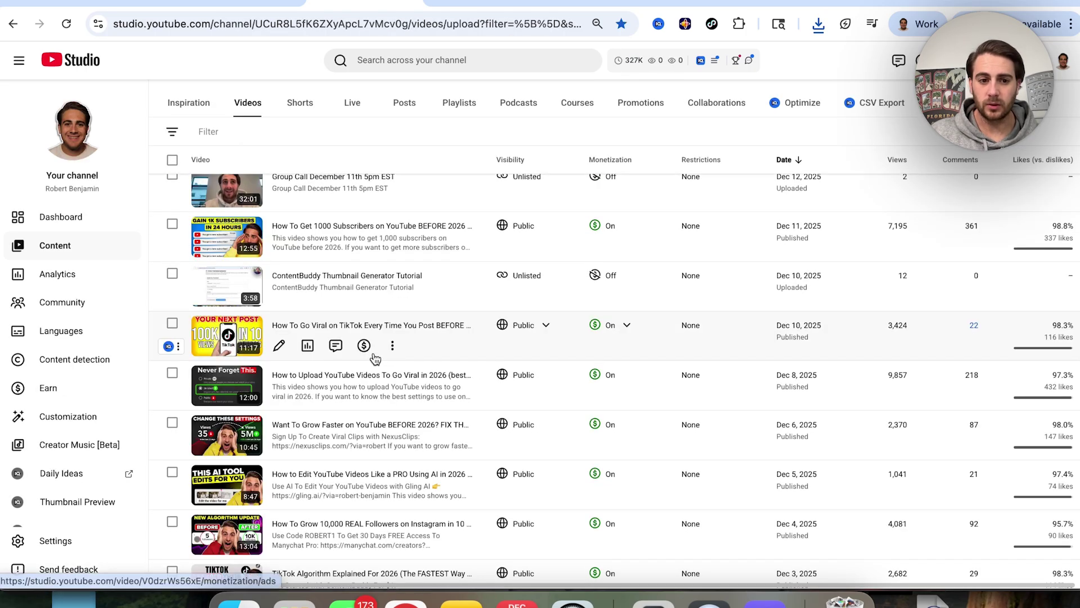
click(282, 446)
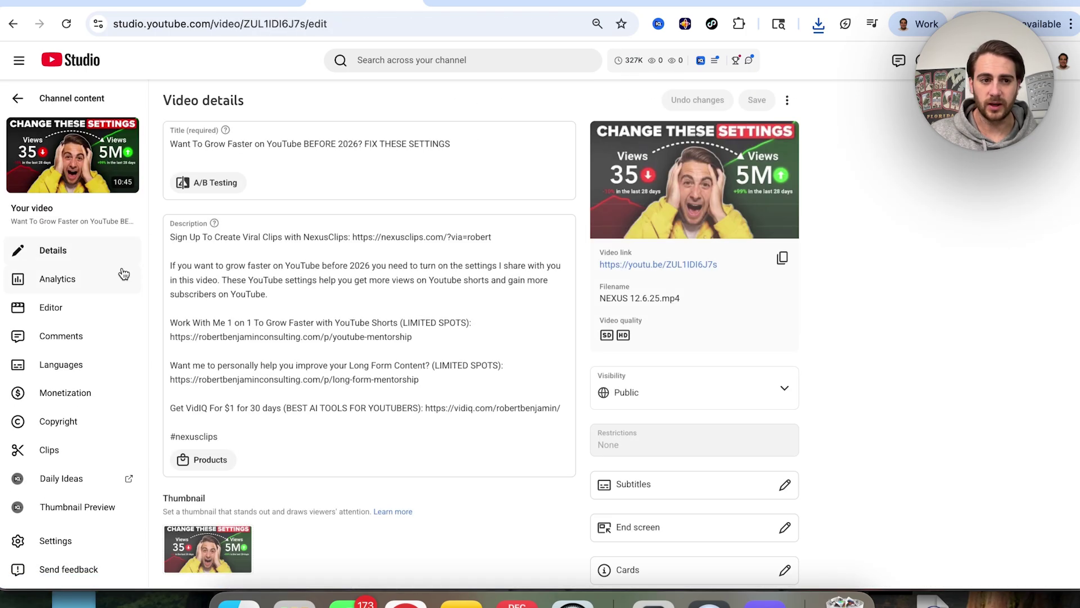
- Review the video's settings down to automatic chapters, featured places and automatic concepts, all allowed
scroll(336, 379, down, 10)
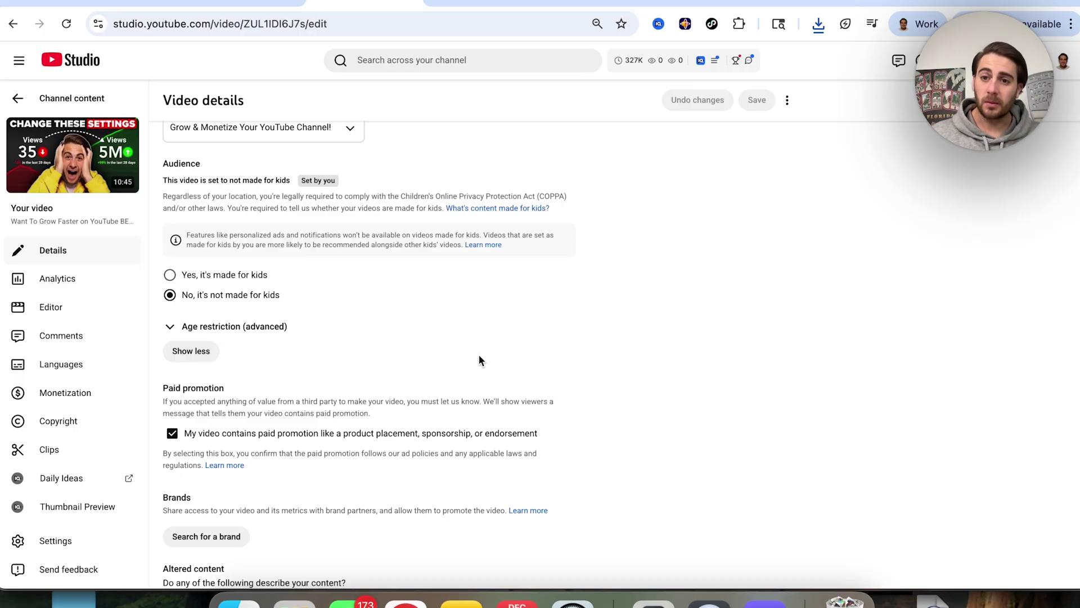
scroll(478, 355, down, 2)
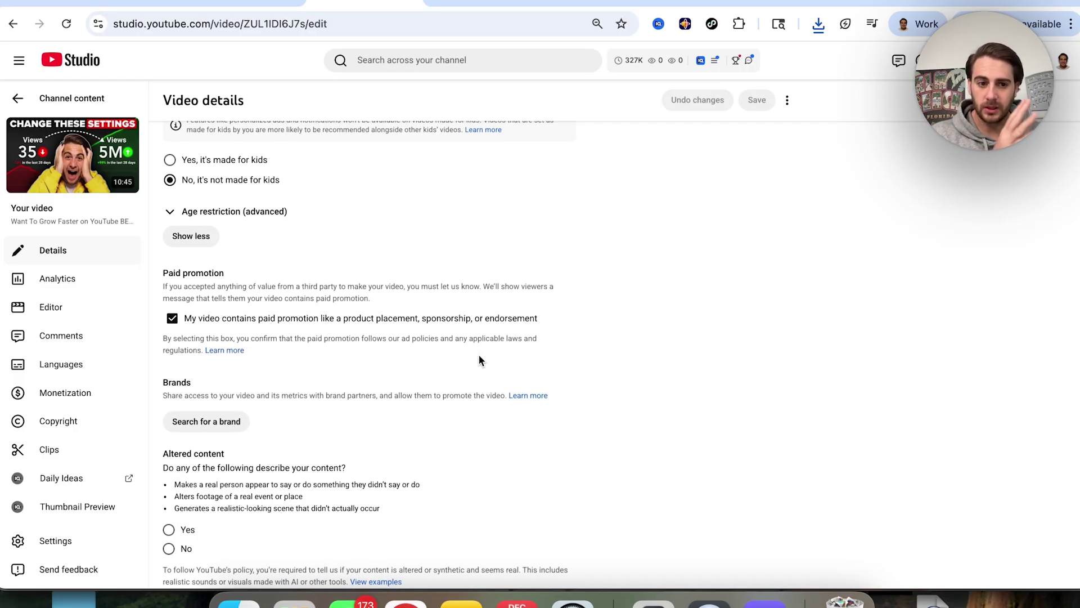
scroll(480, 360, down, 2)
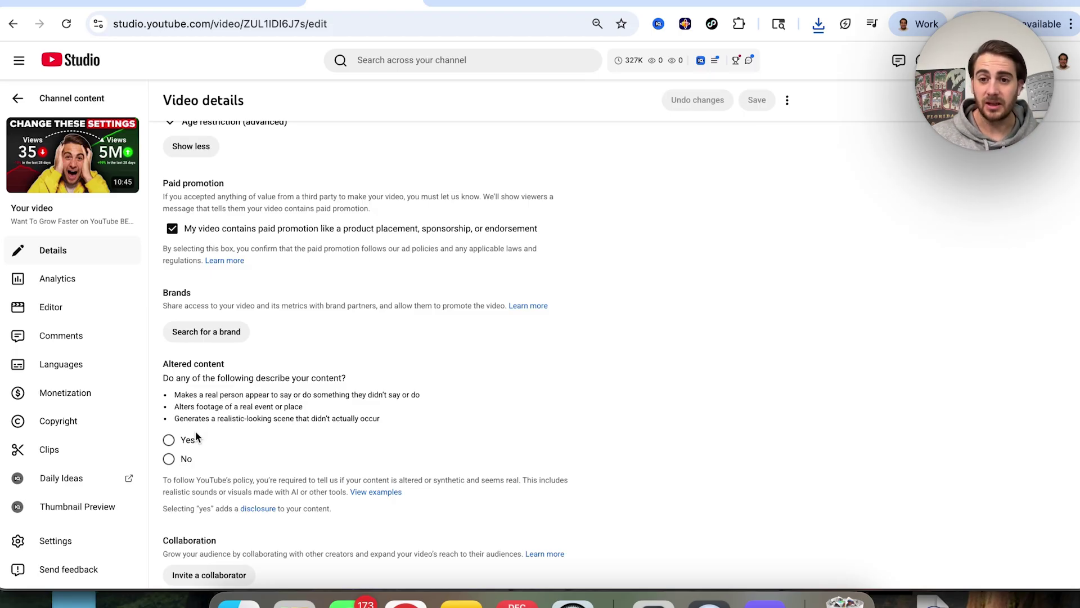
scroll(196, 436, down, 2)
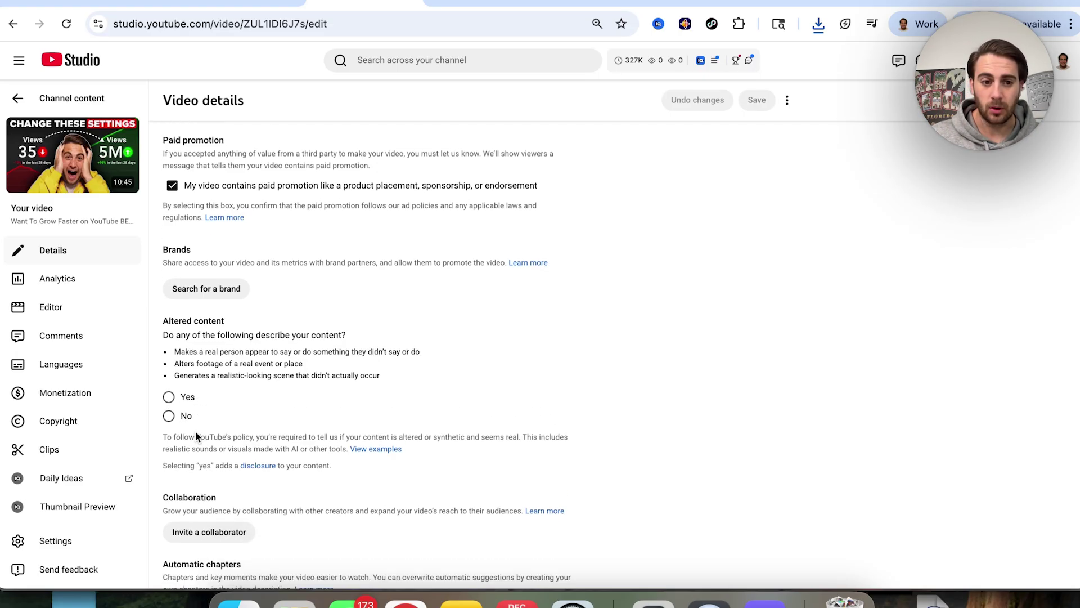
scroll(196, 436, down, 5)
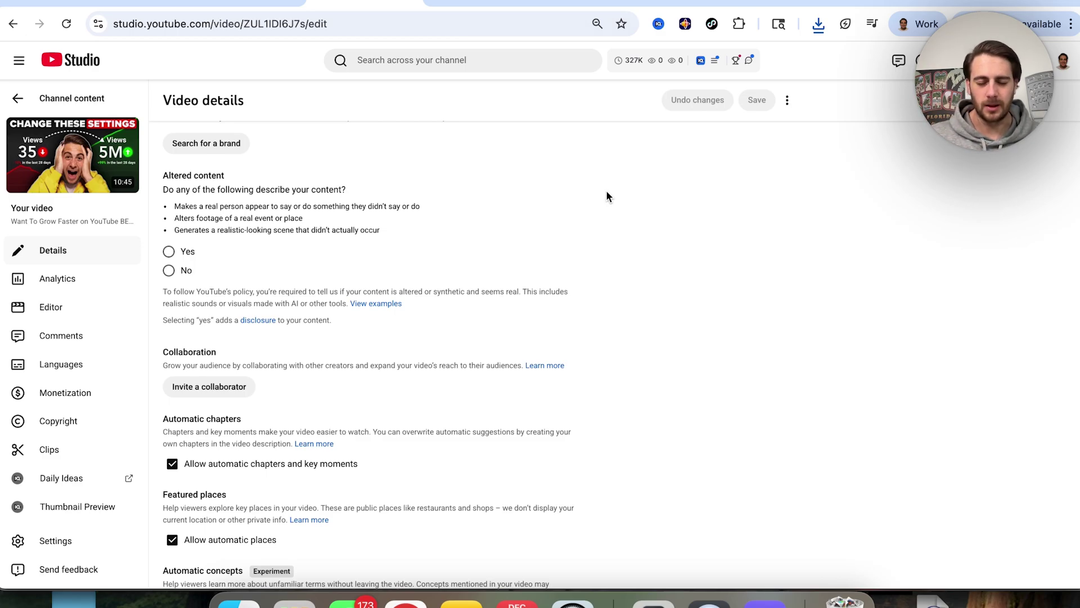
scroll(373, 239, down, 3)
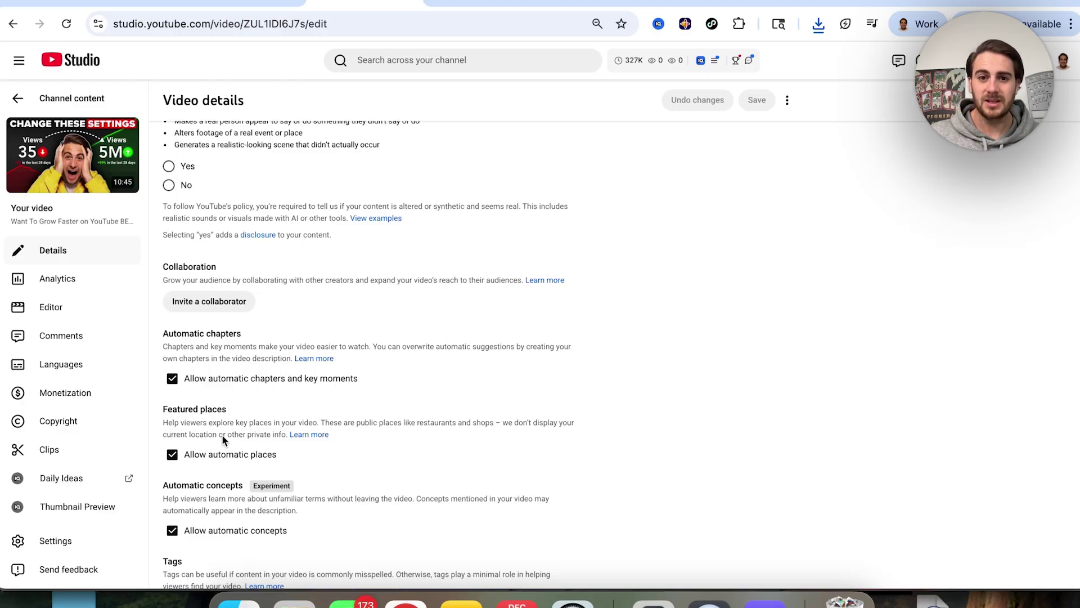
- Keep Education as the category and open the comment Moderation dropdown, currently set to Basic
scroll(213, 529, down, 10)
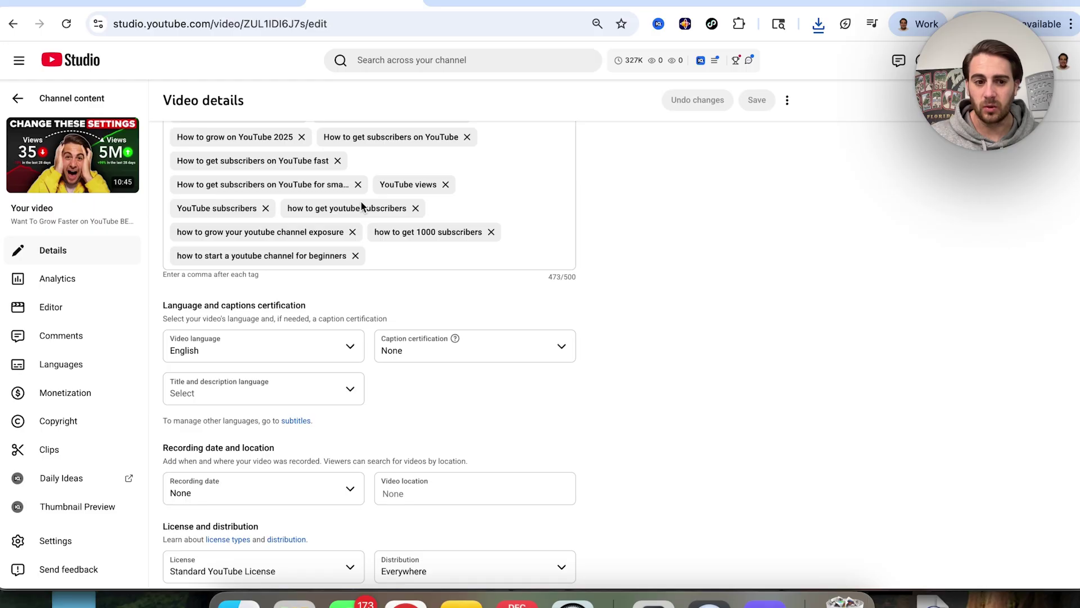
scroll(361, 207, down, 6)
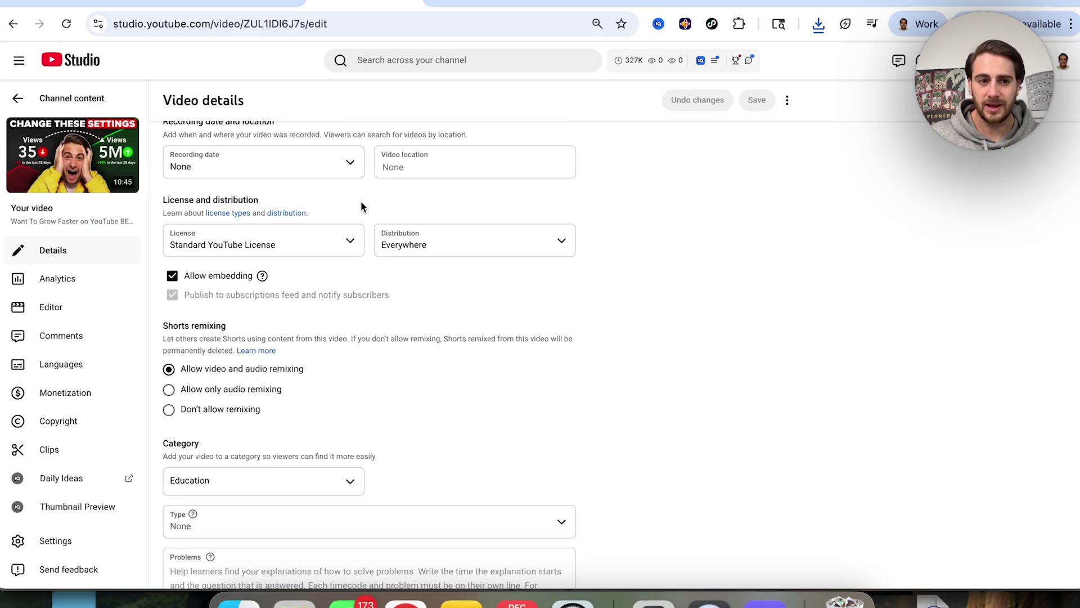
scroll(231, 279, down, 1)
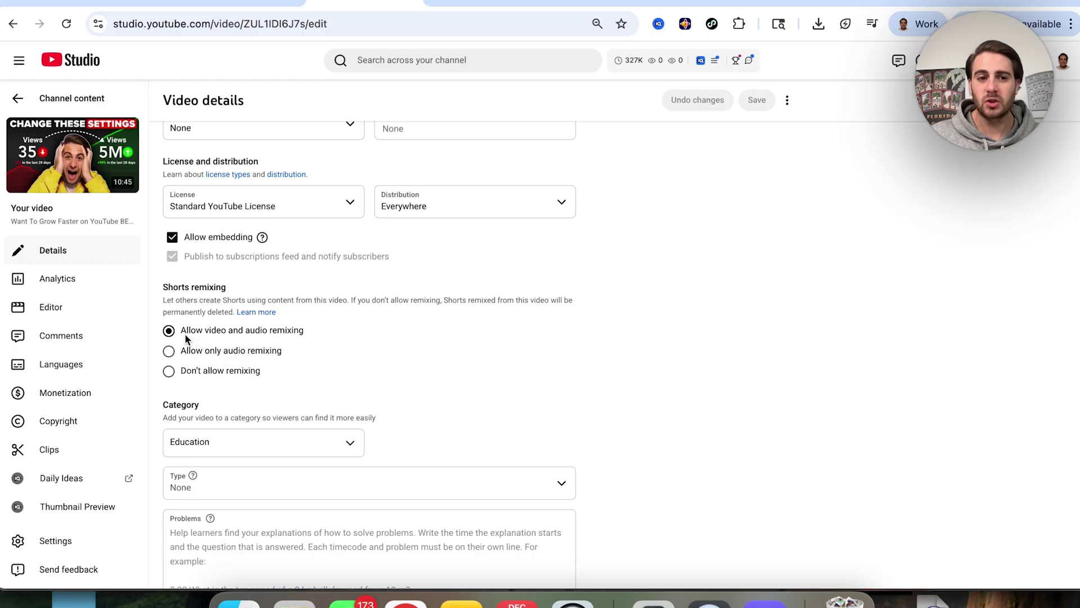
scroll(324, 338, down, 2)
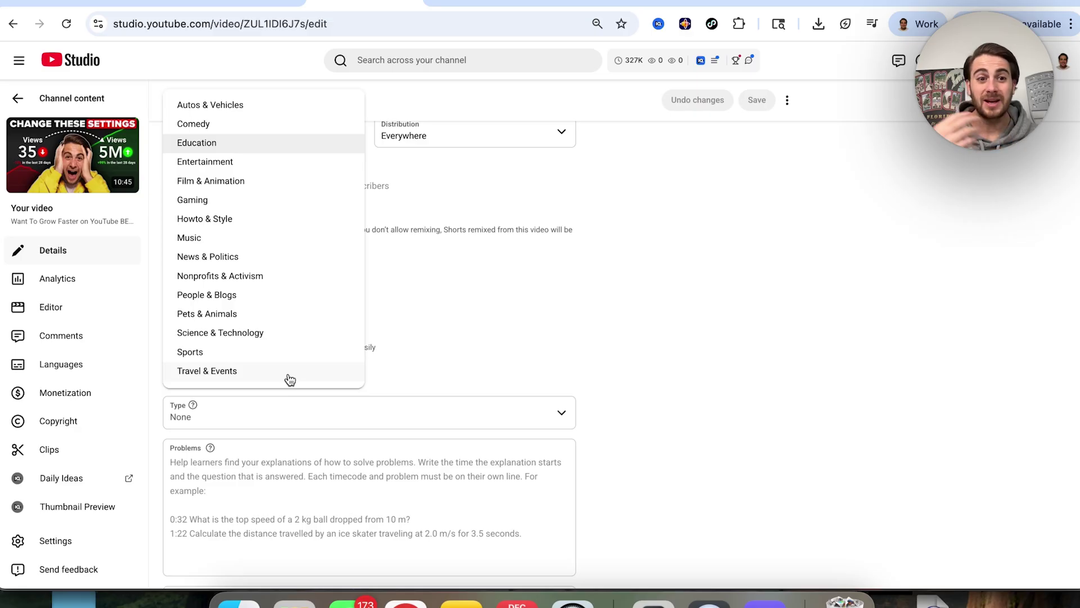
click(661, 495)
scroll(662, 498, down, 7)
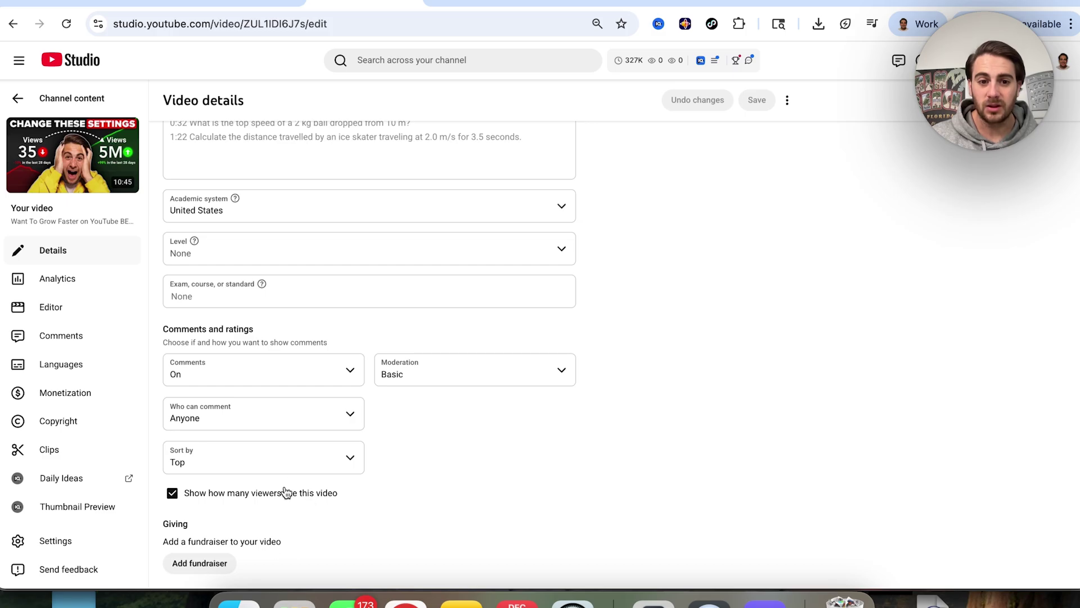
click(399, 377)
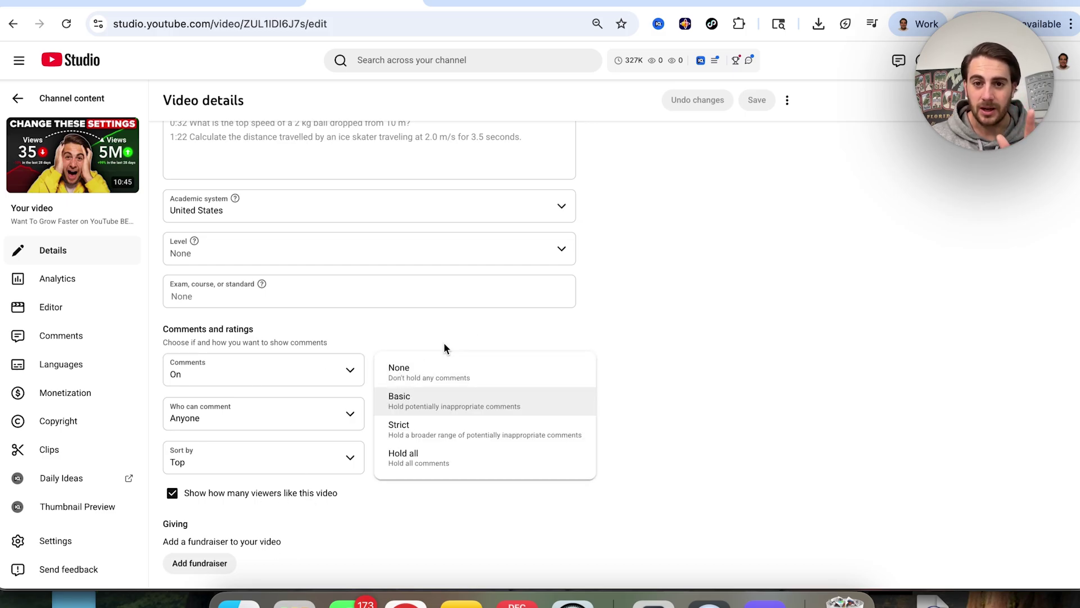